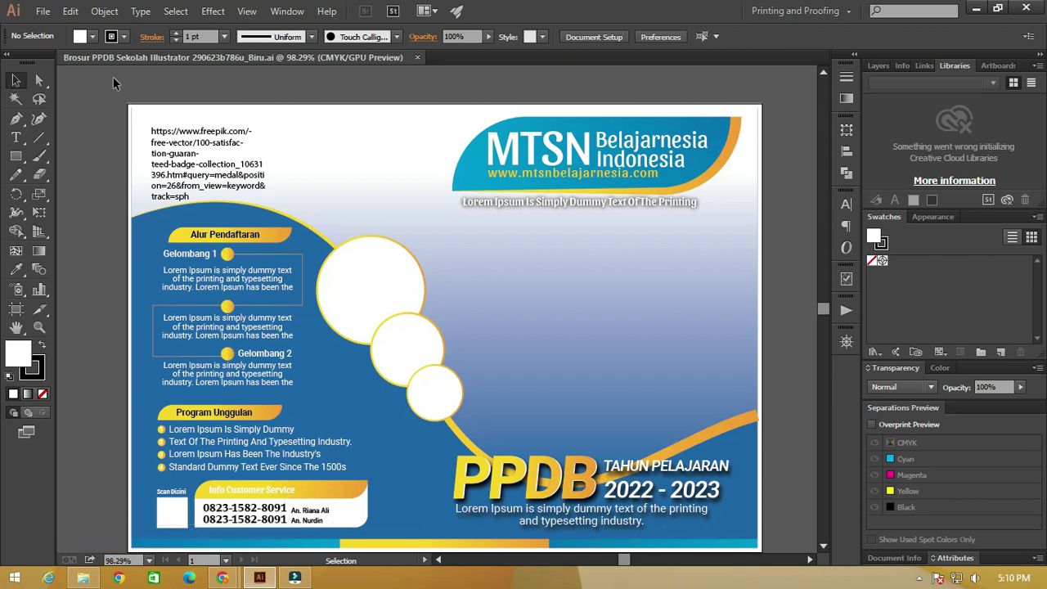
{"action": "left_click", "coordinate": [199, 153]}
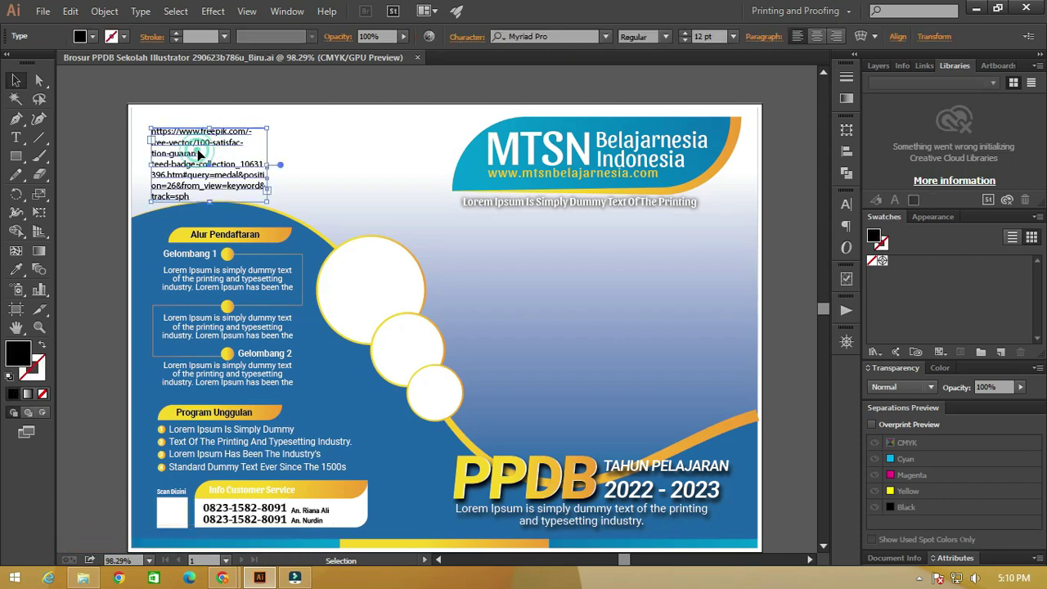
{"action": "key", "text": "z"}
{"action": "left_click_drag", "start_coordinate": [315, 128], "coordinate": [255, 140]}
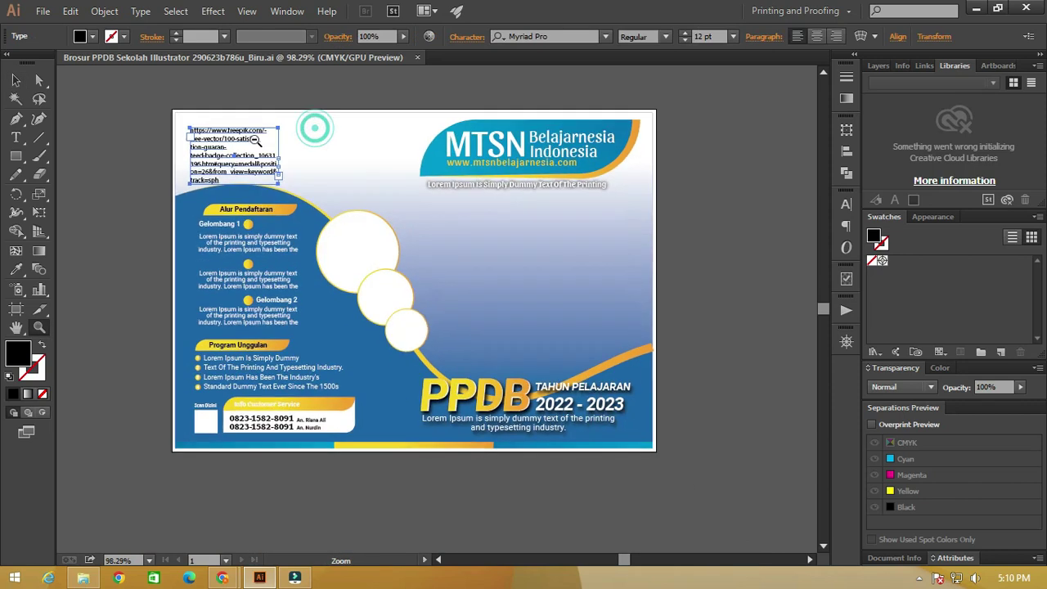
{"action": "key", "text": "v"}
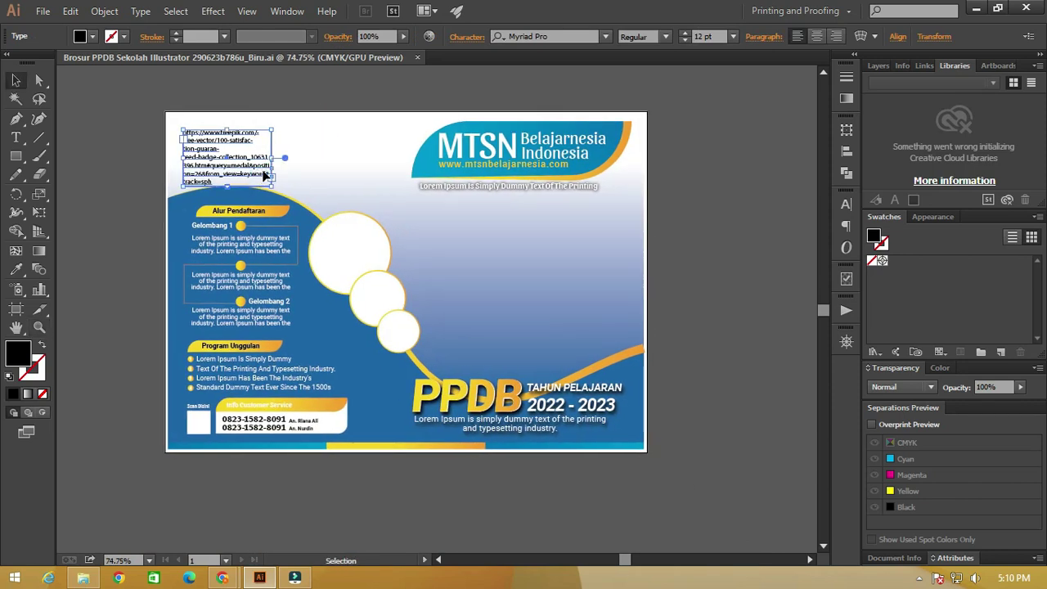
{"action": "left_click", "coordinate": [287, 90]}
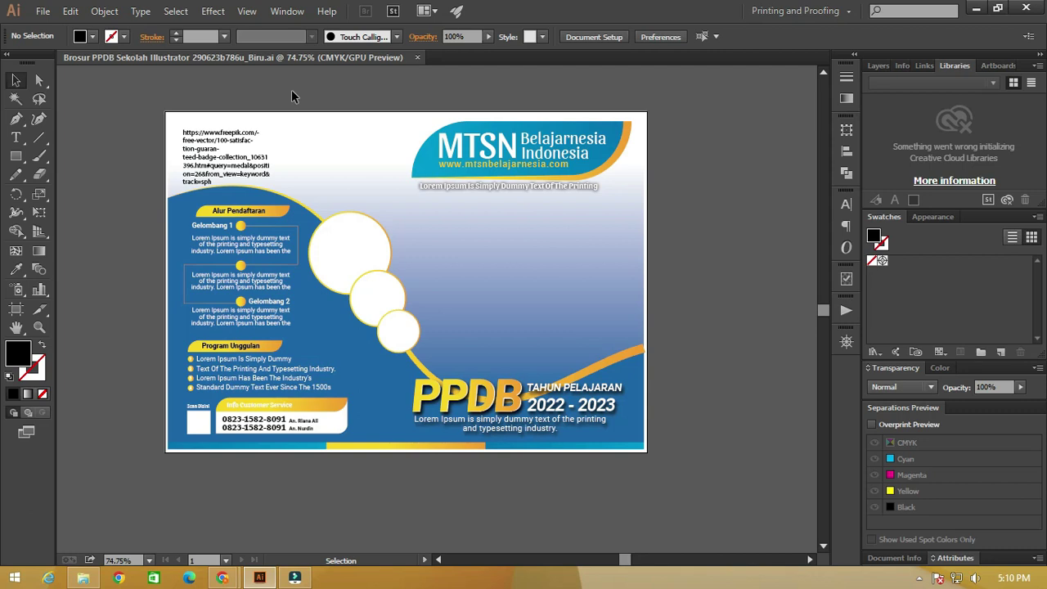
Step: Create a new A4 landscape document named Backup
{"action": "left_click", "coordinate": [44, 11]}
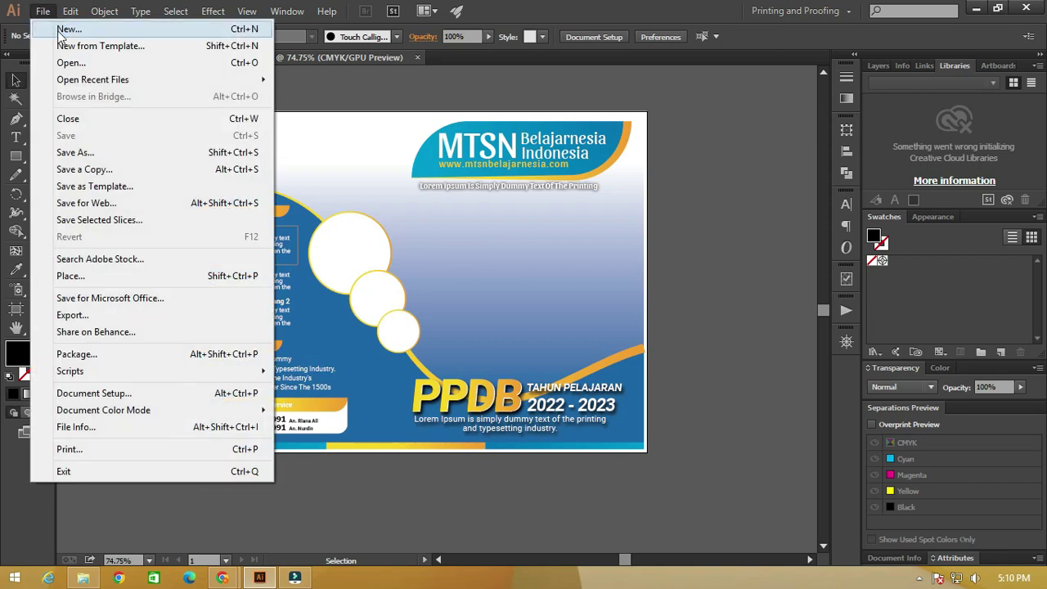
{"action": "left_click", "coordinate": [66, 29]}
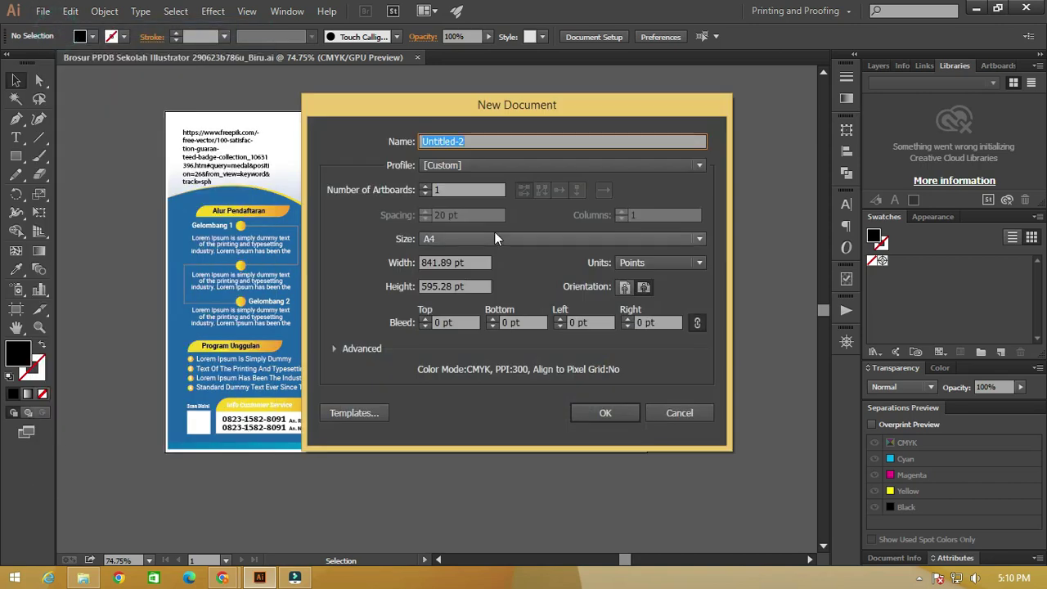
{"action": "type", "text": "Backup"}
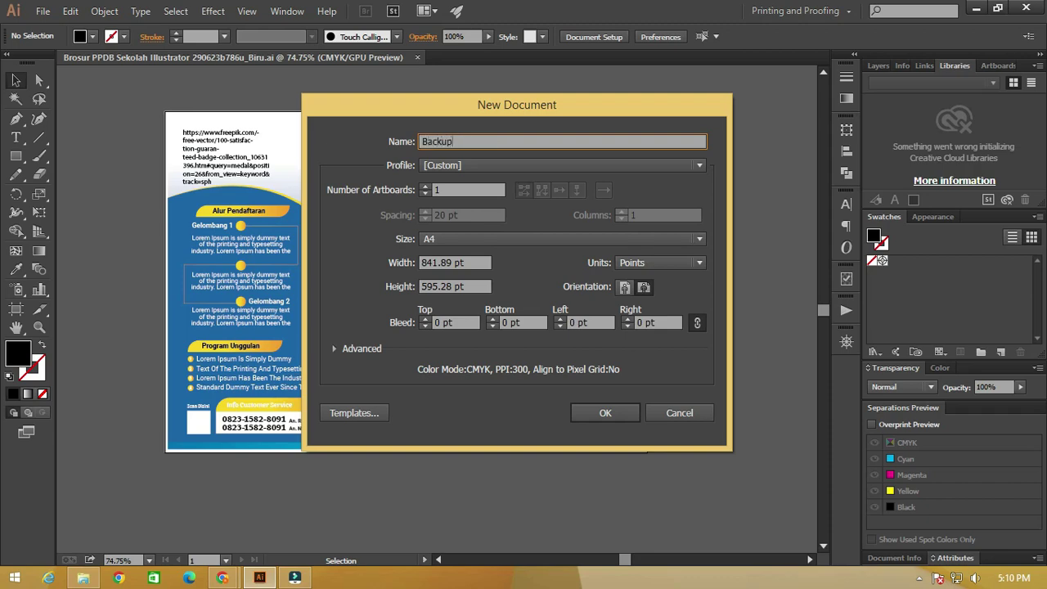
{"action": "key", "text": "Return"}
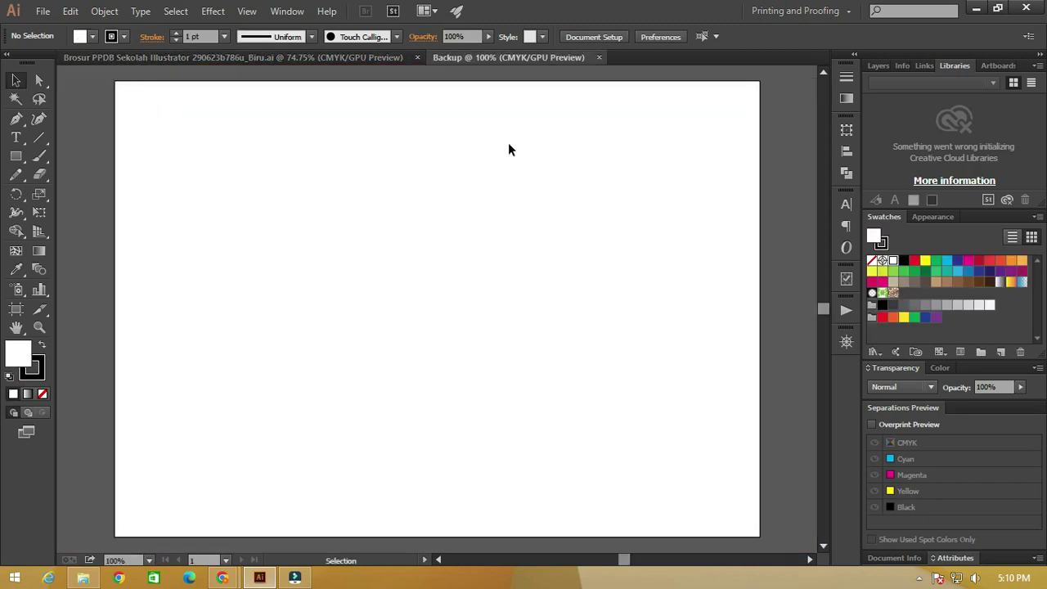
Step: Select all text objects in the school brochure document and cut them out of the design
{"action": "left_click", "coordinate": [305, 59]}
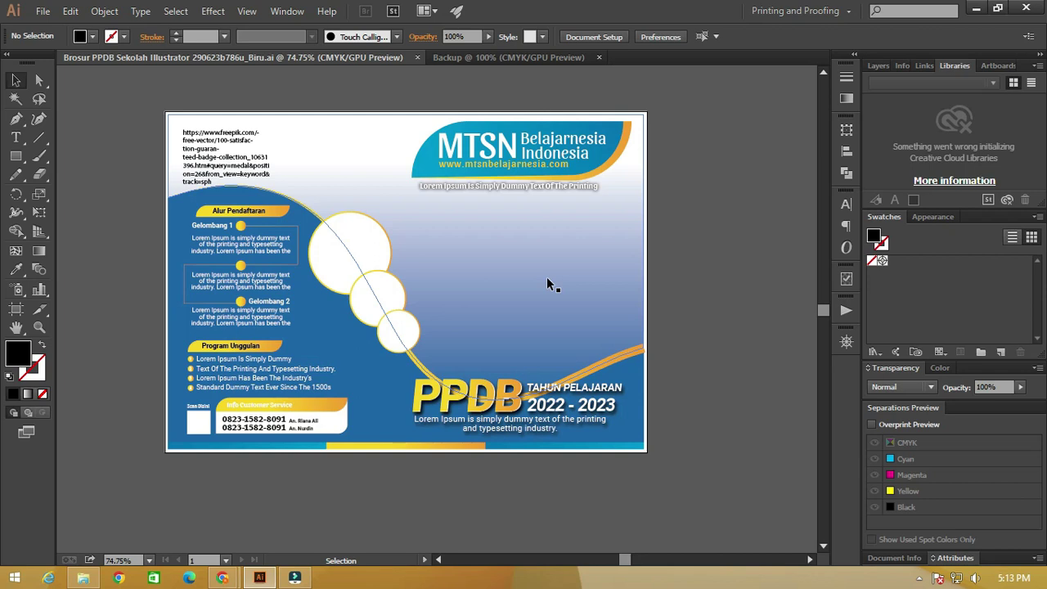
{"action": "key", "text": "ctrl+z"}
{"action": "left_click", "coordinate": [131, 92]}
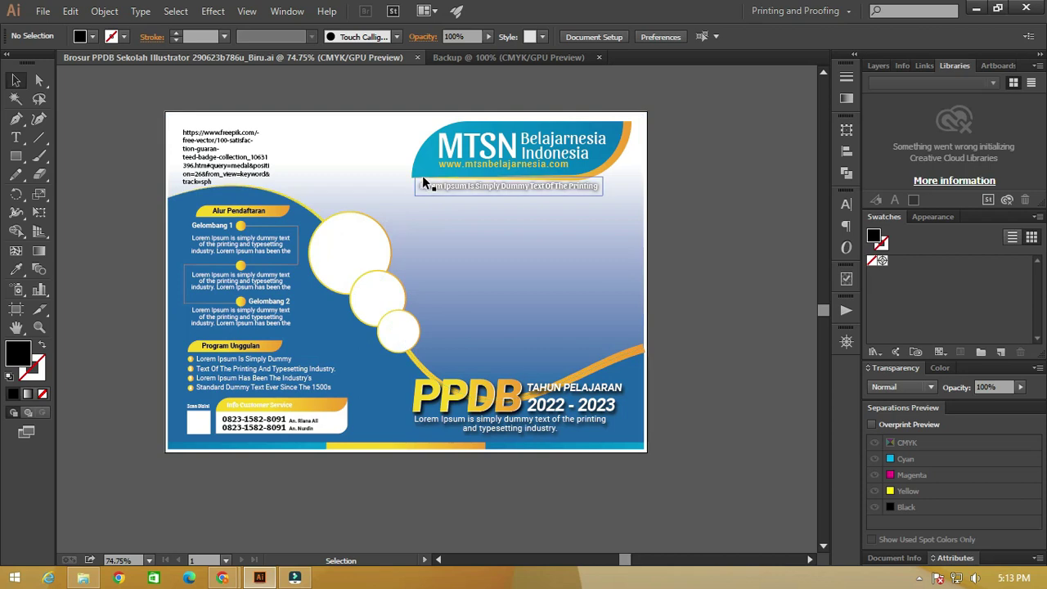
{"action": "left_click", "coordinate": [471, 153]}
{"action": "left_click", "coordinate": [175, 11]}
{"action": "mouse_move", "coordinate": [226, 174]}
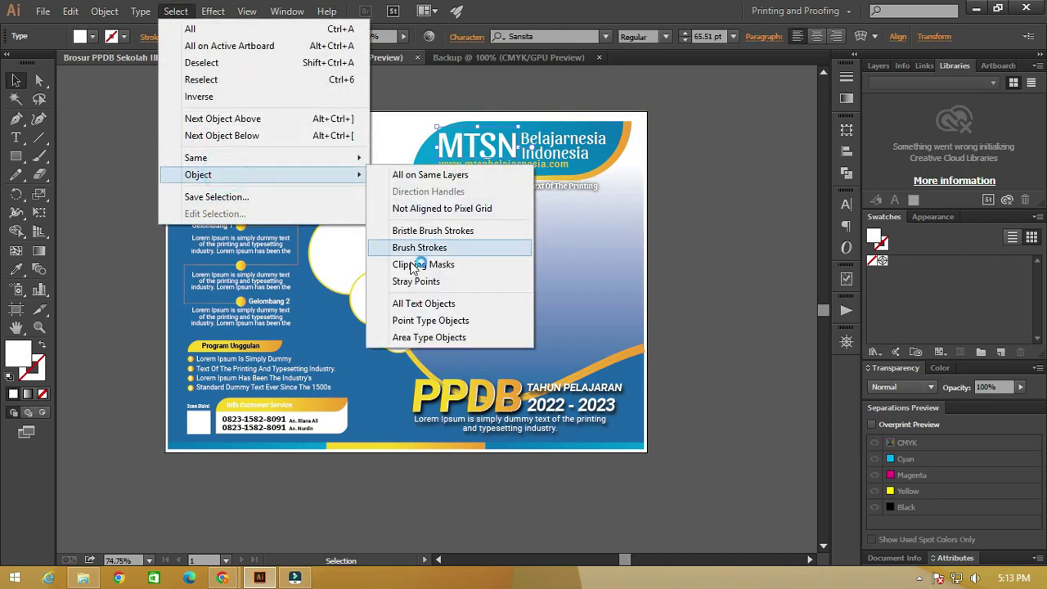
{"action": "left_click", "coordinate": [412, 305]}
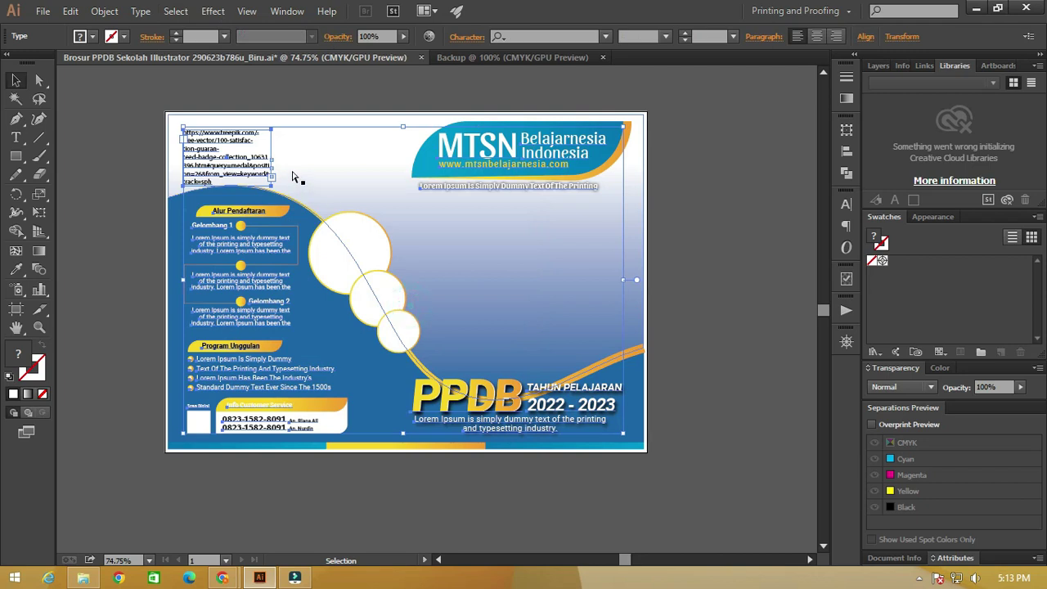
{"action": "key", "text": "ctrl+g"}
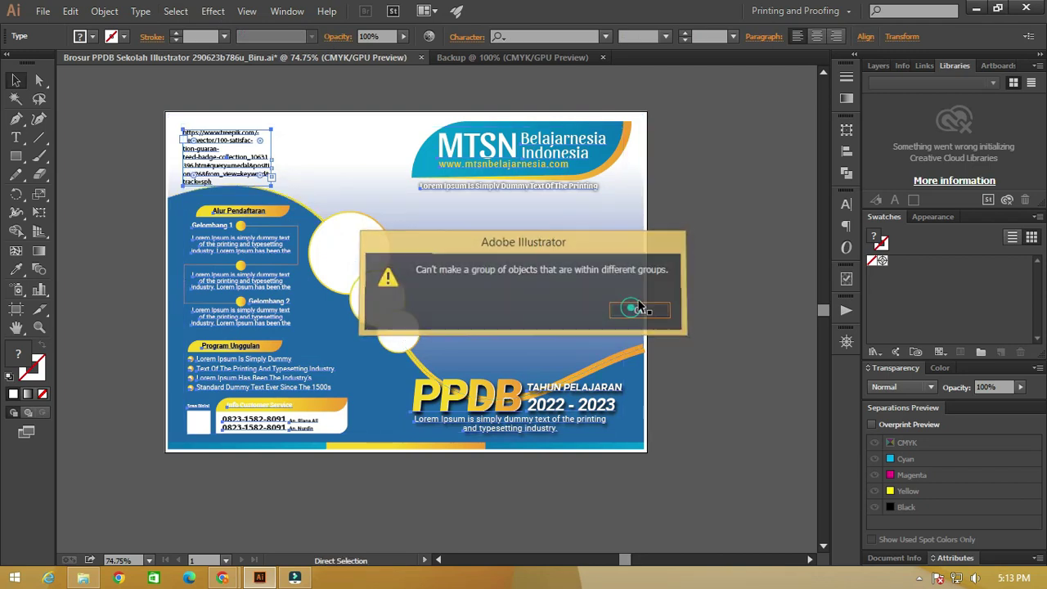
{"action": "left_click", "coordinate": [639, 310]}
{"action": "key", "text": "Delete"}
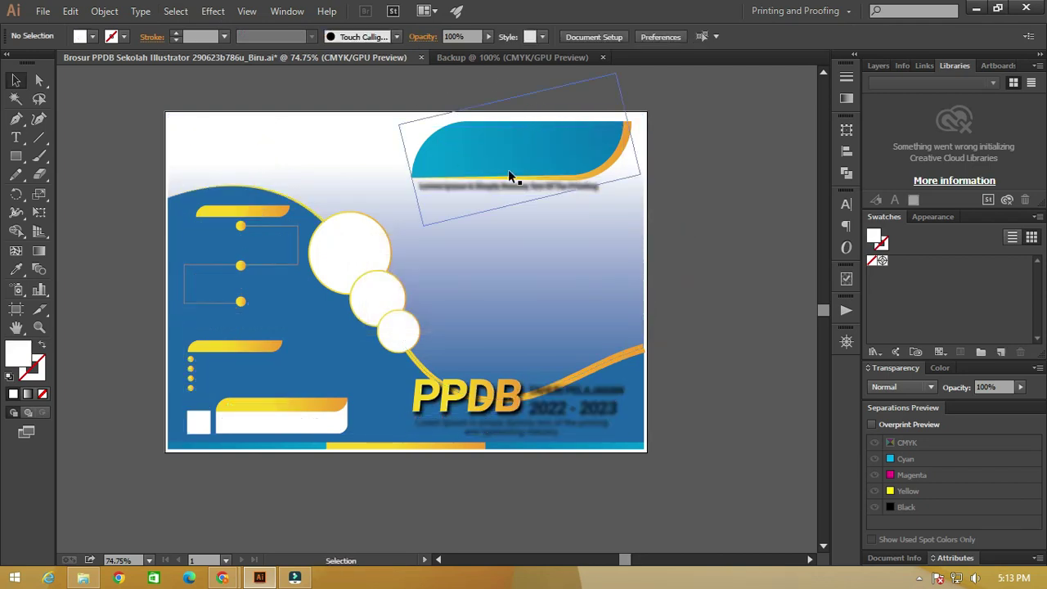
Step: Paste the cut brochure text into the Backup document
{"action": "left_click", "coordinate": [474, 59]}
{"action": "left_click", "coordinate": [470, 218]}
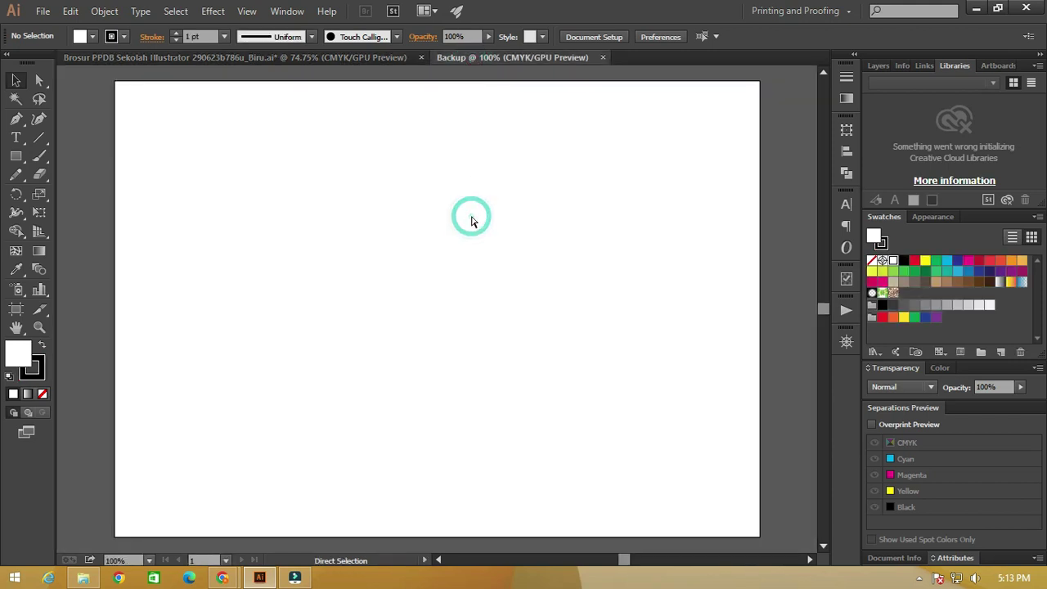
{"action": "left_click", "coordinate": [470, 218]}
{"action": "left_click", "coordinate": [42, 11]}
{"action": "left_click", "coordinate": [426, 160]}
{"action": "key", "text": "ctrl+v"}
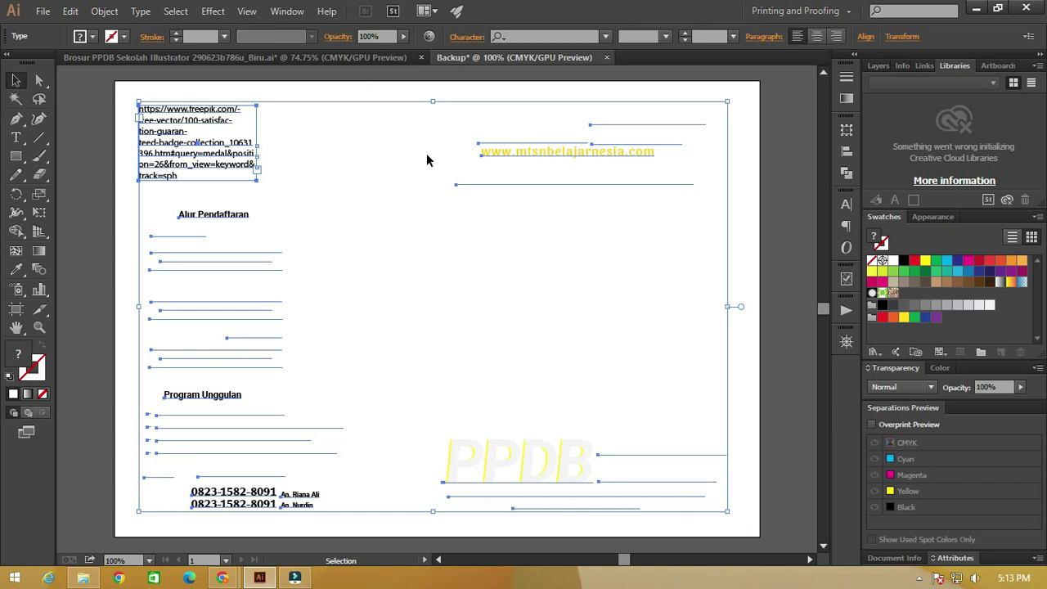
Step: Delete the blurred shadows around the PPDB title block and below the header banner in the brochure document
{"action": "left_click", "coordinate": [368, 57]}
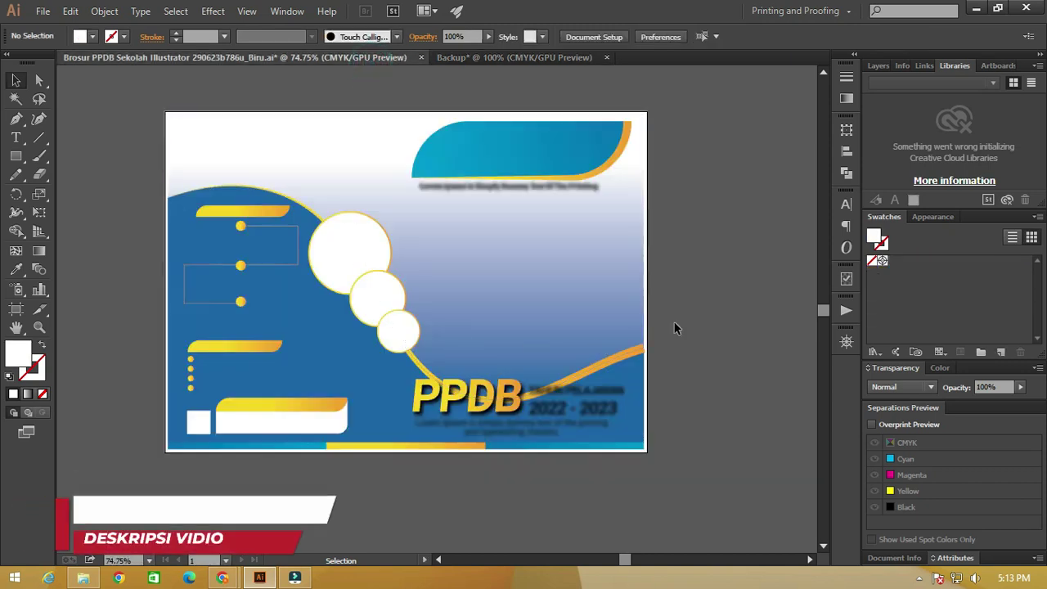
{"action": "mouse_move", "coordinate": [613, 393]}
{"action": "left_mouse_down"}
{"action": "mouse_move", "coordinate": [596, 392]}
{"action": "mouse_move", "coordinate": [602, 381]}
{"action": "left_mouse_up"}
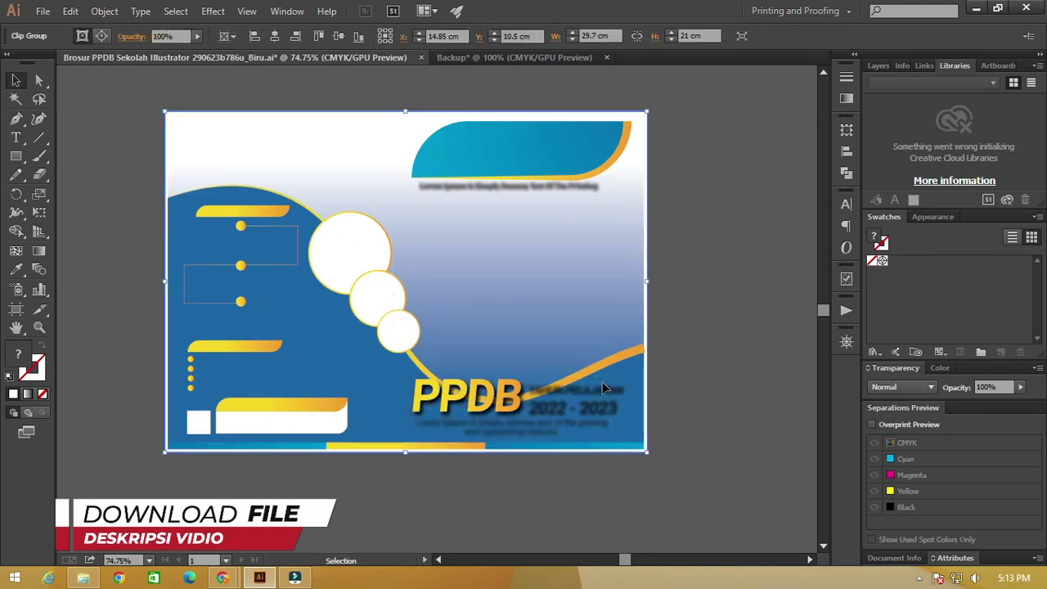
{"action": "key", "text": "Delete"}
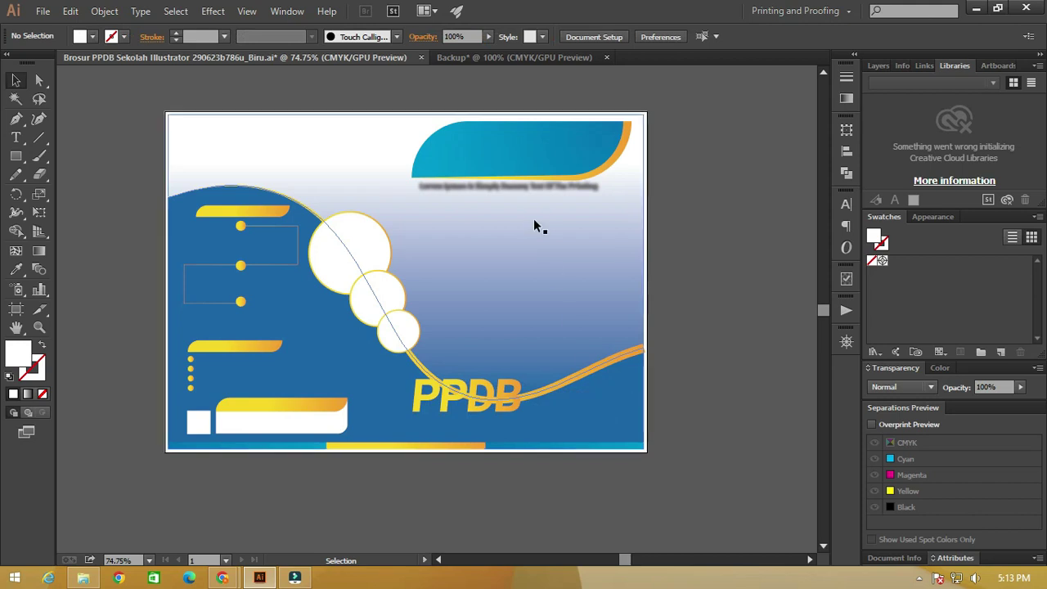
{"action": "left_click", "coordinate": [531, 195]}
{"action": "left_click_drag", "start_coordinate": [531, 193], "coordinate": [507, 196]}
{"action": "key", "text": "ctrl+z"}
{"action": "key", "text": "Delete"}
{"action": "left_click_drag", "start_coordinate": [516, 250], "coordinate": [529, 260]}
{"action": "key", "text": "ctrl+z"}
{"action": "left_click_drag", "start_coordinate": [541, 380], "coordinate": [564, 346]}
{"action": "key", "text": "ctrl+z"}
{"action": "left_click", "coordinate": [681, 334]}
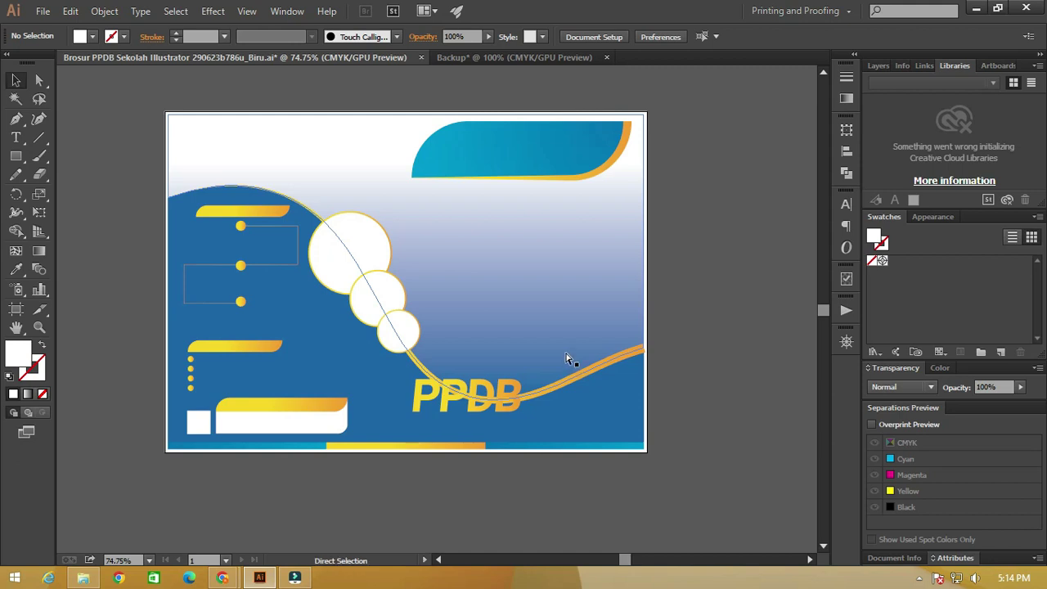
Step: Try locking the brochure's background objects and moving what remains, then undo the changes
{"action": "left_click", "coordinate": [570, 333]}
{"action": "key", "text": "ctrl+2"}
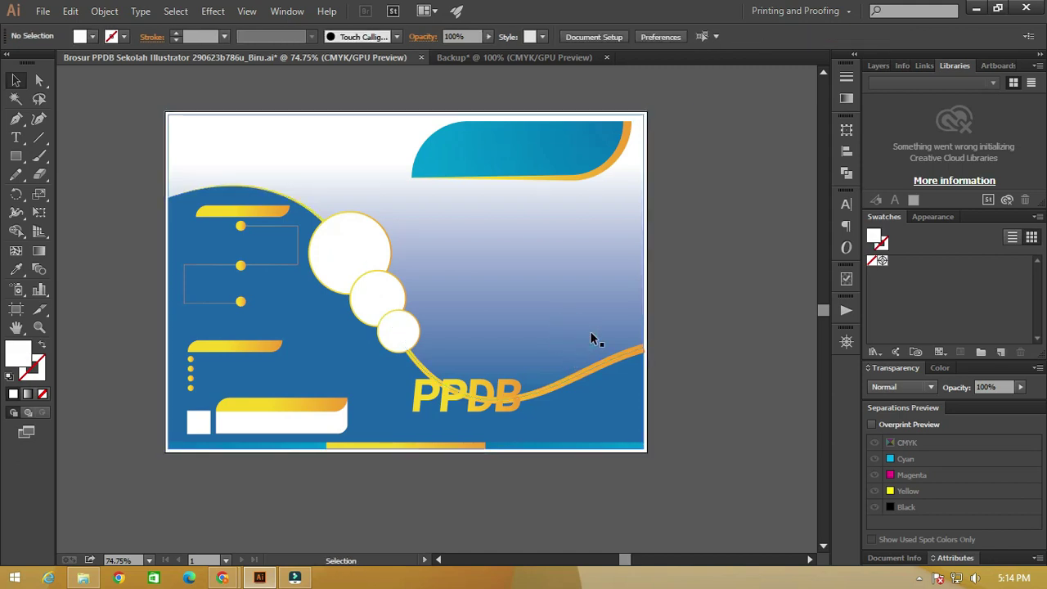
{"action": "left_click", "coordinate": [634, 296]}
{"action": "key", "text": "ctrl+2"}
{"action": "left_click_drag", "start_coordinate": [636, 312], "coordinate": [666, 313]}
{"action": "key", "text": "ctrl+z"}
{"action": "left_click_drag", "start_coordinate": [624, 384], "coordinate": [617, 411]}
{"action": "key", "text": "ctrl+z"}
Step: Try releasing the clipping mask of the page-sized background group and moving its contents, then undo it
{"action": "right_click", "coordinate": [626, 398]}
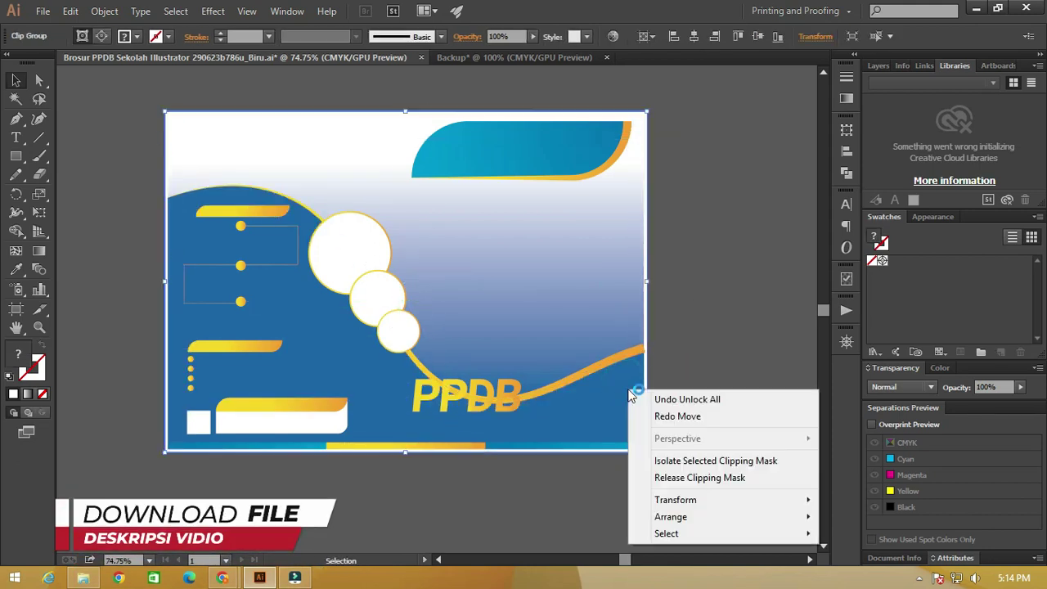
{"action": "left_click", "coordinate": [712, 475]}
{"action": "left_click", "coordinate": [609, 313]}
{"action": "key", "text": "ctrl+z"}
{"action": "left_click_drag", "start_coordinate": [584, 303], "coordinate": [684, 315]}
{"action": "key", "text": "ctrl+z"}
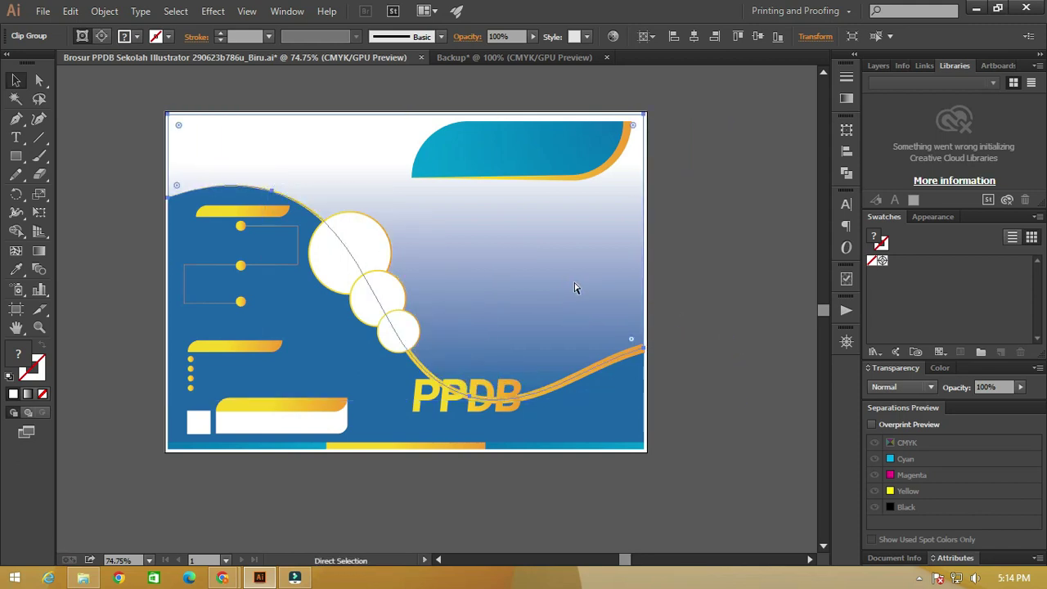
Step: Move the gradient background shape from the brochure into the Backup document by cutting it and pasting it in place
{"action": "key", "text": "ctrl+3"}
{"action": "left_click", "coordinate": [474, 58]}
{"action": "key", "text": "ctrl+f"}
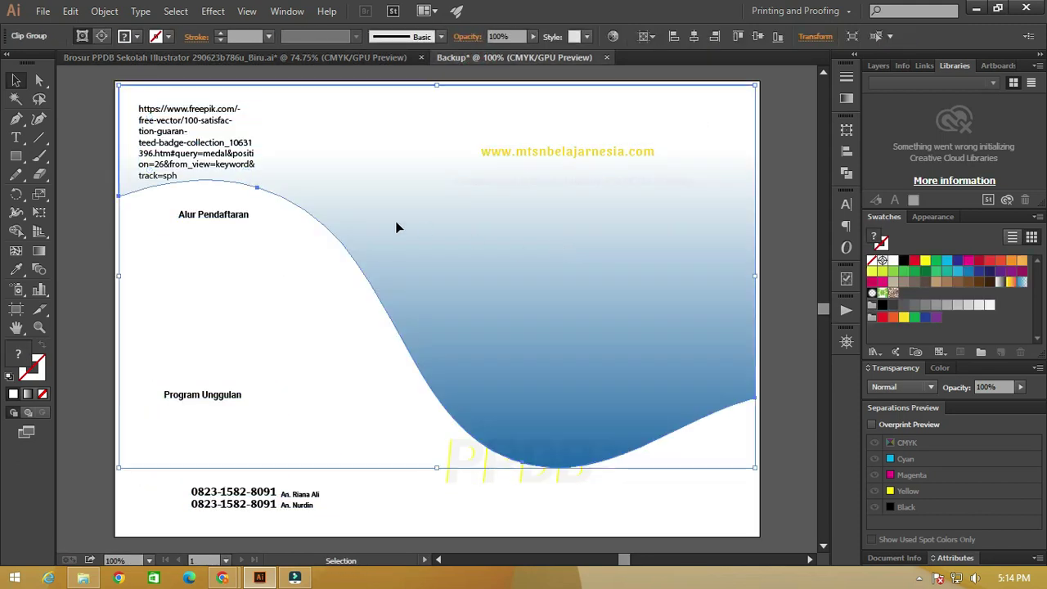
Step: Delete the thin connector lines and the white boxes from the blue area of the brochure document
{"action": "left_click", "coordinate": [260, 59]}
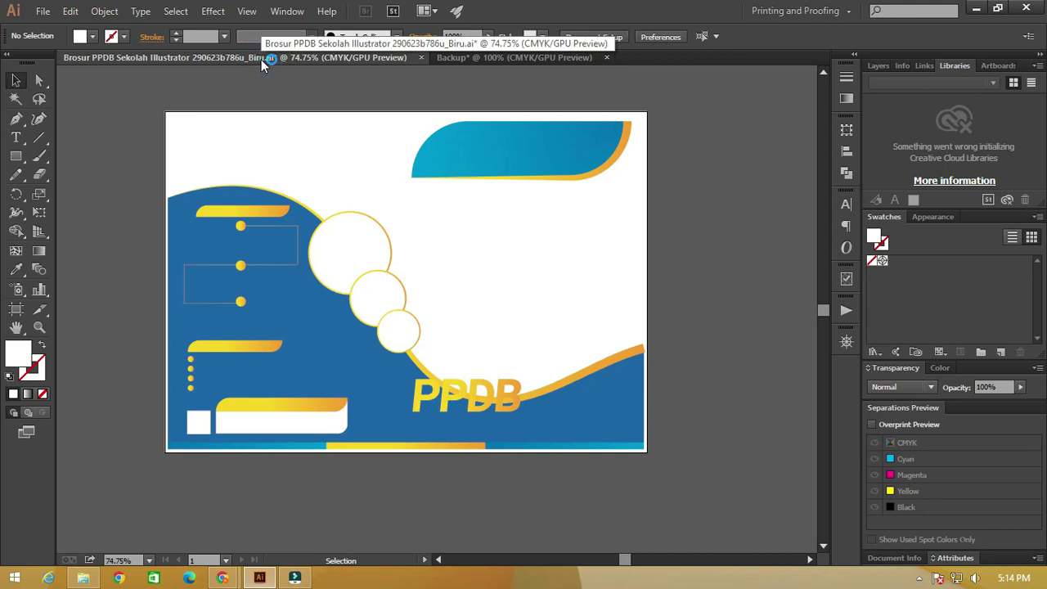
{"action": "left_click", "coordinate": [567, 143]}
{"action": "left_click_drag", "start_coordinate": [566, 143], "coordinate": [545, 141]}
{"action": "key", "text": "ctrl+z"}
{"action": "left_click", "coordinate": [692, 166]}
{"action": "key", "text": "ctrl+a"}
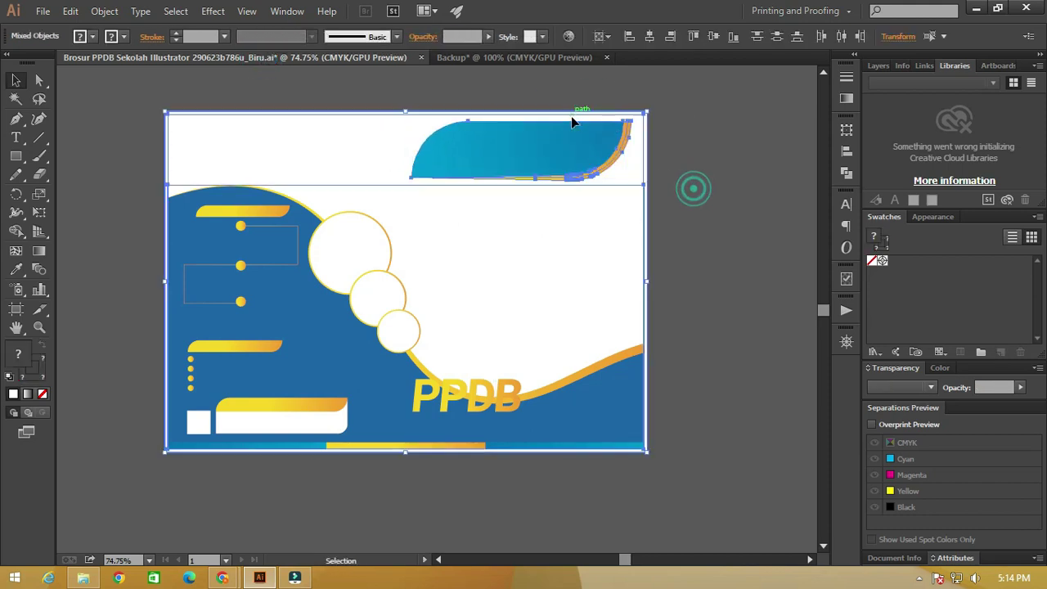
{"action": "left_click", "coordinate": [689, 221]}
{"action": "key", "text": "ctrl+a"}
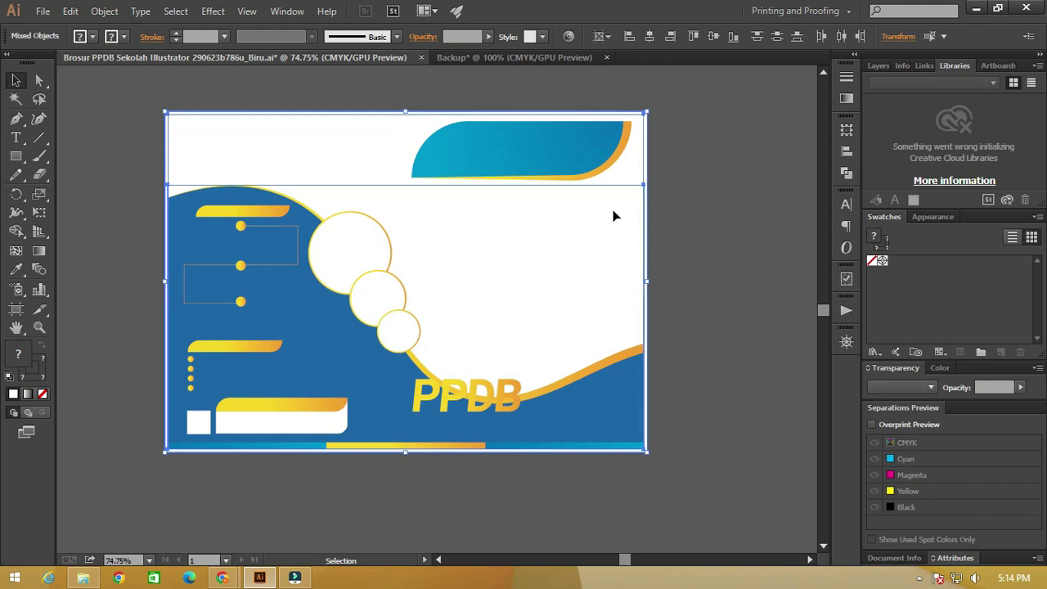
{"action": "left_click_drag", "start_coordinate": [641, 216], "coordinate": [668, 216]}
{"action": "key", "text": "ctrl+z"}
{"action": "key", "text": "Delete"}
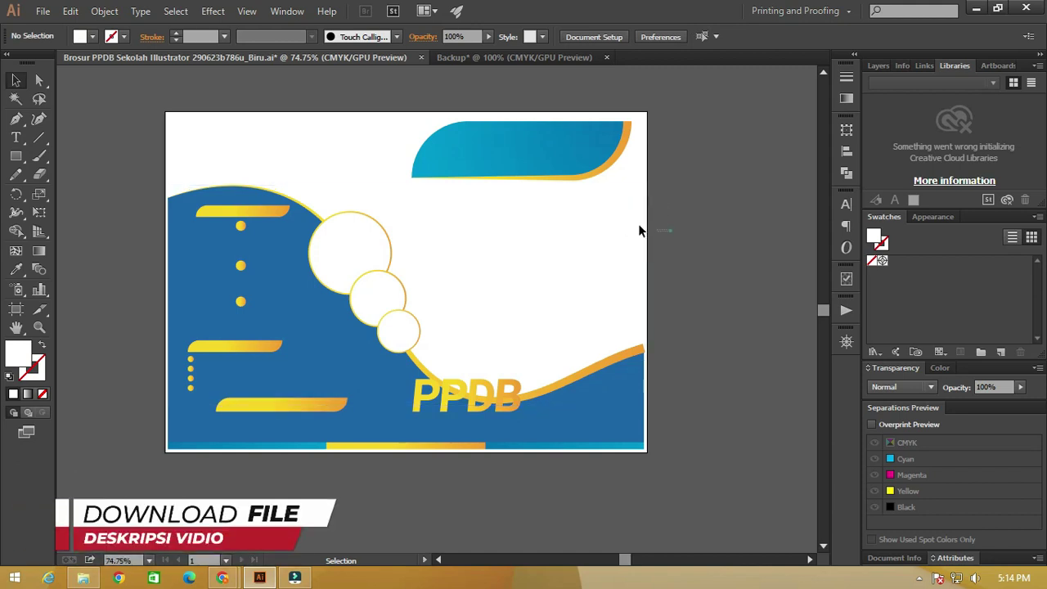
Step: Delete the two smaller white circles along the curve, leaving the largest circle in place
{"action": "left_click", "coordinate": [602, 220]}
{"action": "left_click", "coordinate": [357, 237]}
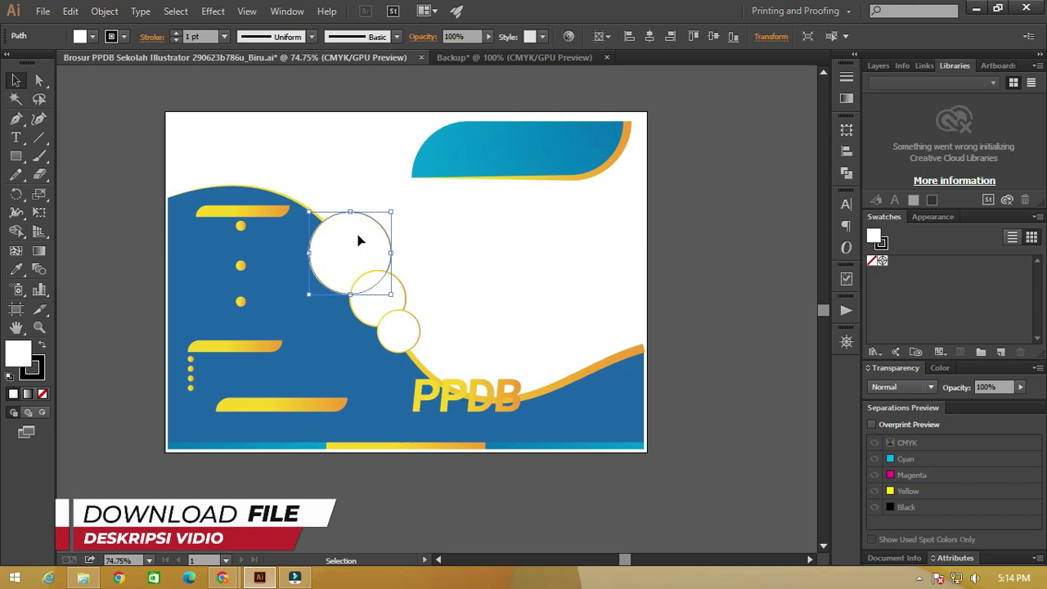
{"action": "left_click", "coordinate": [451, 245]}
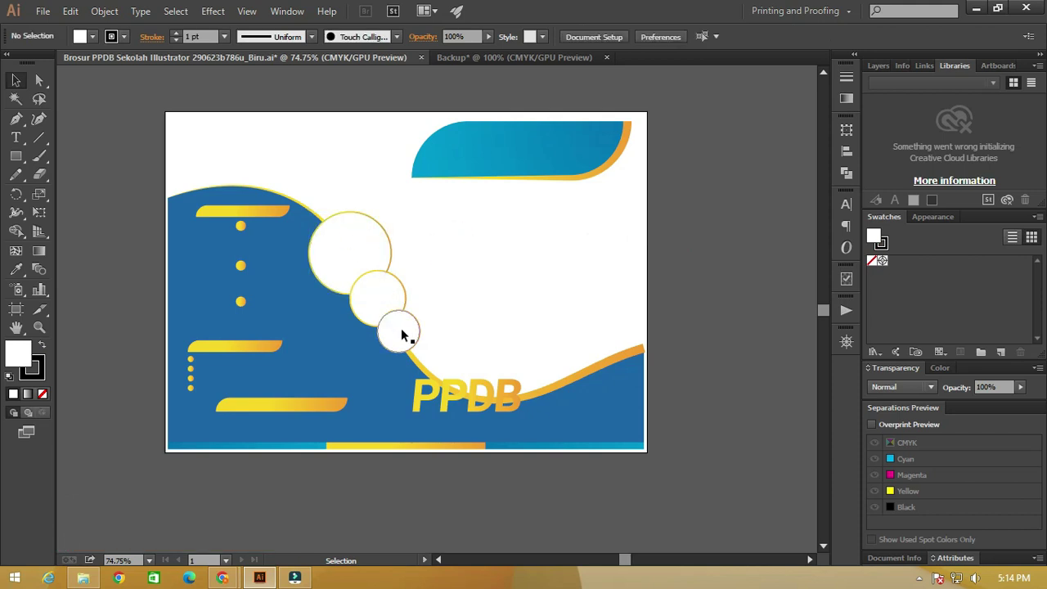
{"action": "left_click_drag", "start_coordinate": [423, 274], "coordinate": [352, 241]}
{"action": "left_click", "coordinate": [434, 343]}
{"action": "left_click_drag", "start_coordinate": [434, 345], "coordinate": [379, 255]}
{"action": "left_click", "coordinate": [423, 261]}
{"action": "left_click", "coordinate": [405, 318]}
{"action": "key", "text": "Delete"}
{"action": "left_click", "coordinate": [412, 315]}
{"action": "key", "text": "Delete"}
{"action": "left_click", "coordinate": [403, 288]}
{"action": "key", "text": "Delete"}
Step: Cut the large gold-outlined circle from the brochure and paste it in place in the Backup document
{"action": "left_click", "coordinate": [377, 245]}
{"action": "left_click_drag", "start_coordinate": [417, 254], "coordinate": [376, 235]}
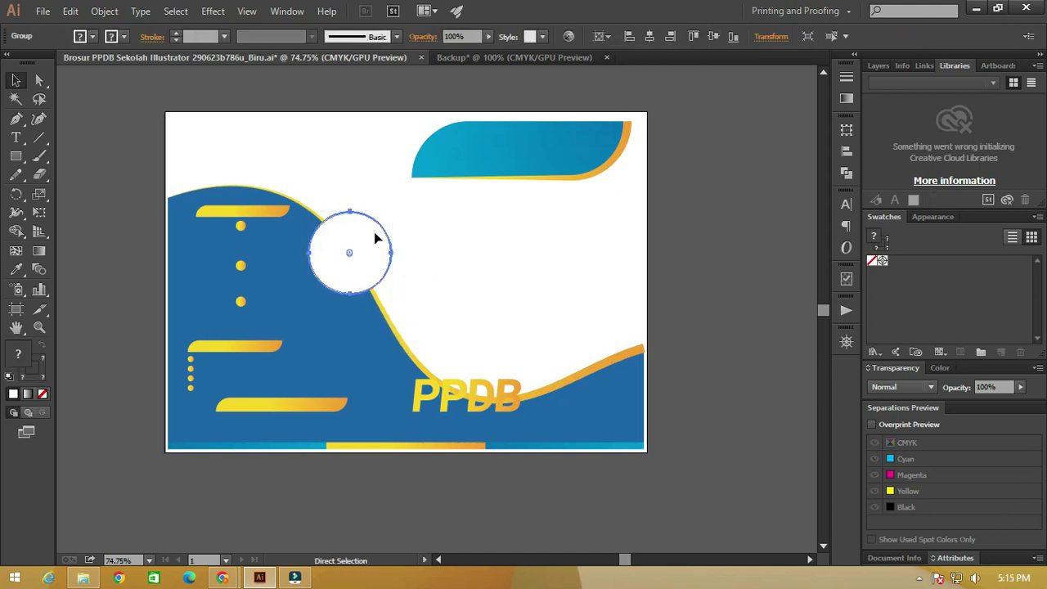
{"action": "key", "text": "Delete"}
{"action": "left_click", "coordinate": [484, 58]}
{"action": "key", "text": "z"}
{"action": "left_click_drag", "start_coordinate": [550, 275], "coordinate": [449, 274]}
{"action": "key", "text": "v"}
{"action": "left_click", "coordinate": [476, 418]}
{"action": "key", "text": "ctrl+f"}
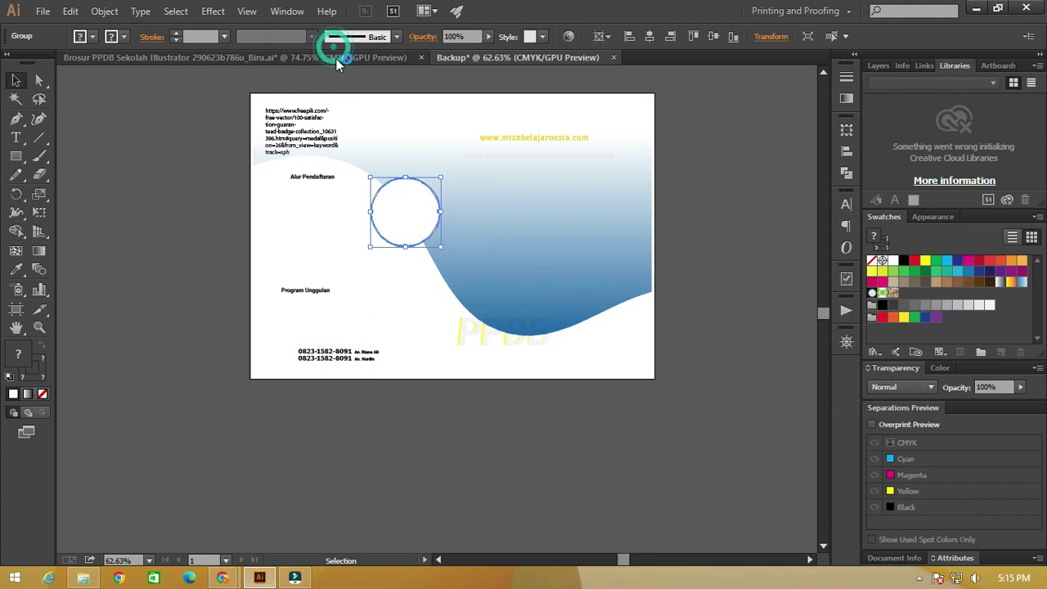
Step: Cut the blue and orange header banner from the brochure, paste it in place in the Backup document, and return to the brochure
{"action": "left_click", "coordinate": [335, 58]}
{"action": "left_click", "coordinate": [521, 165]}
{"action": "left_click_drag", "start_coordinate": [588, 151], "coordinate": [575, 144]}
{"action": "key", "text": "ctrl+z"}
{"action": "left_click", "coordinate": [602, 169]}
{"action": "key", "text": "ctrl+z"}
{"action": "left_click_drag", "start_coordinate": [680, 179], "coordinate": [584, 125]}
{"action": "key", "text": "a"}
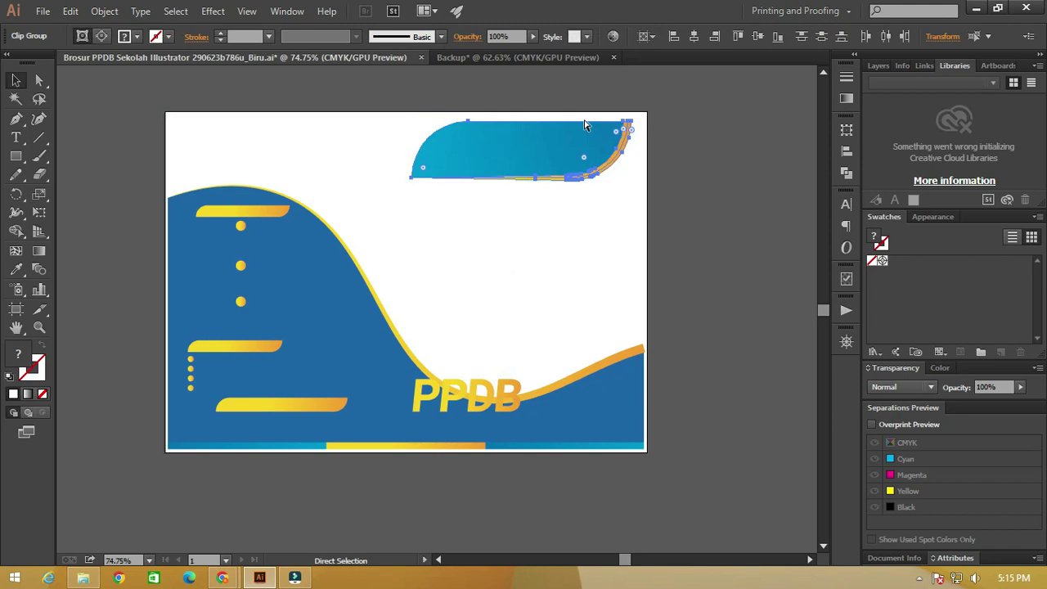
{"action": "key", "text": "Delete"}
{"action": "left_click", "coordinate": [547, 57]}
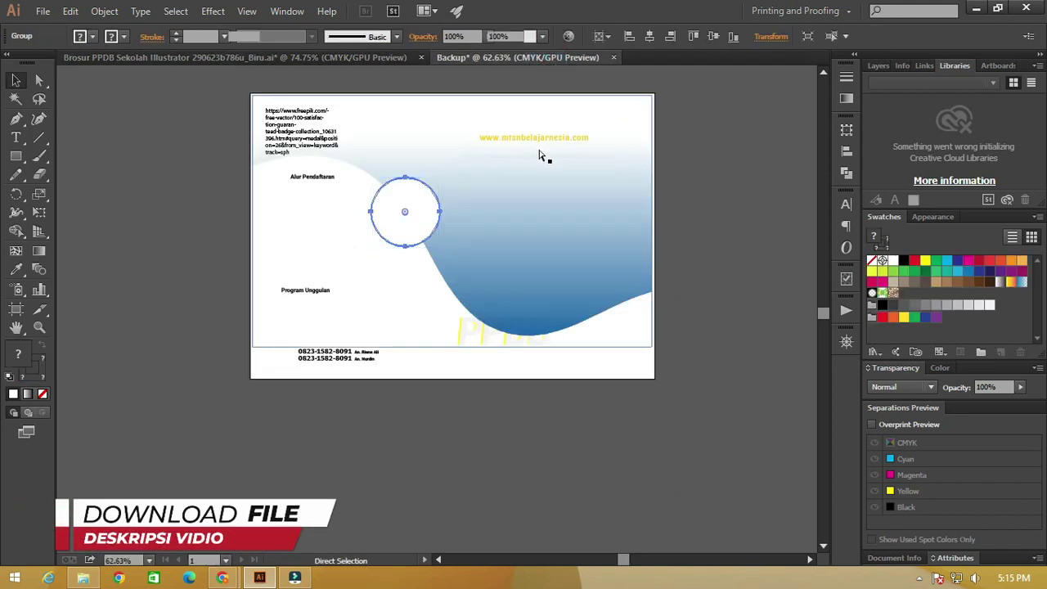
{"action": "key", "text": "ctrl+f"}
{"action": "left_click", "coordinate": [359, 57]}
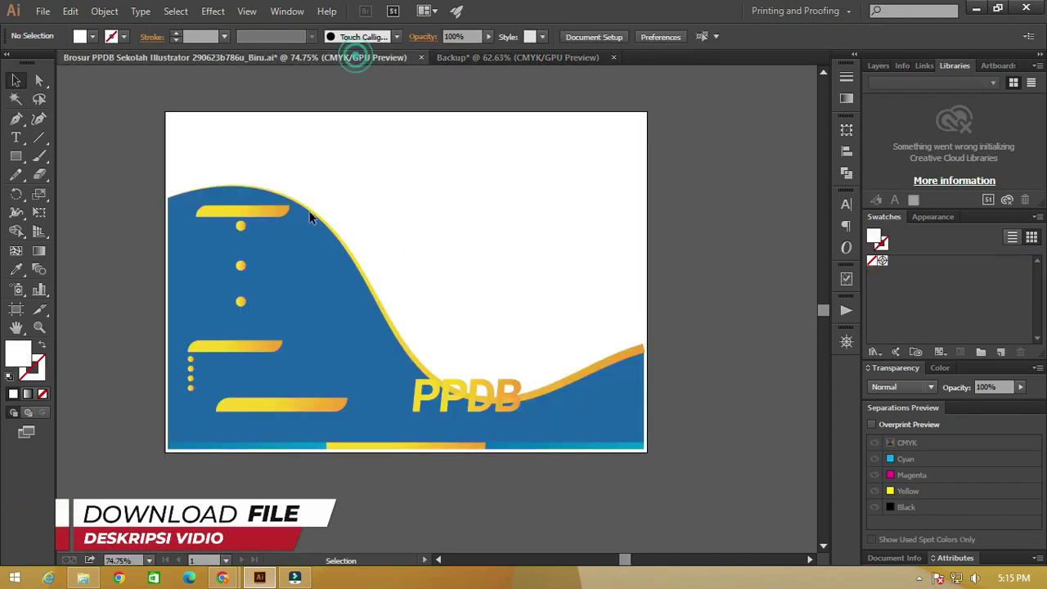
Step: Delete the gold PPDB lettering from the lower part of the brochure
{"action": "left_click", "coordinate": [250, 211]}
{"action": "left_click_drag", "start_coordinate": [251, 264], "coordinate": [505, 398]}
{"action": "left_click", "coordinate": [506, 389], "text": "shift"}
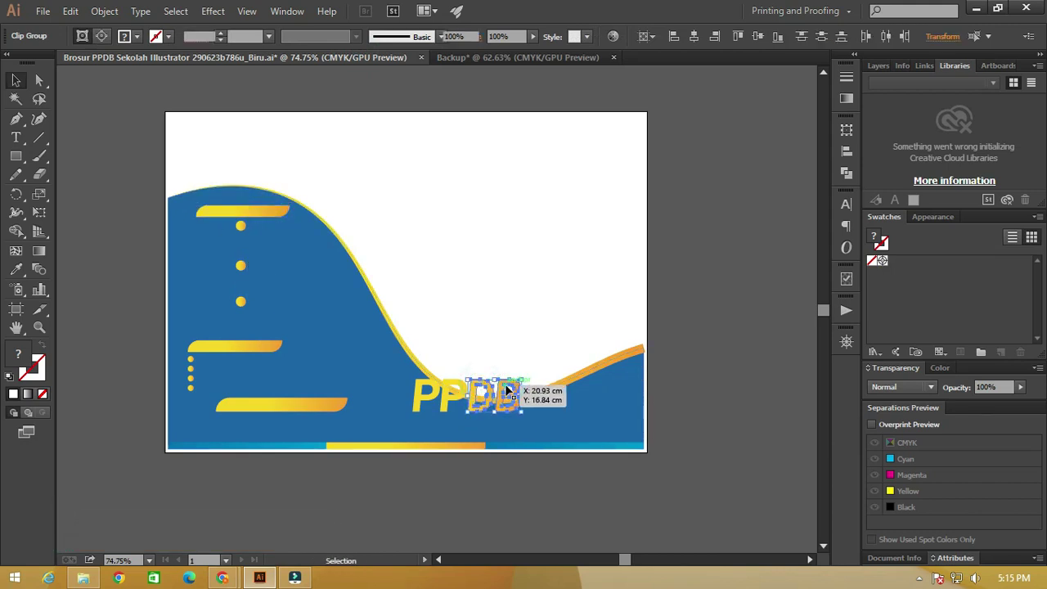
{"action": "key", "text": "Delete"}
{"action": "left_click", "coordinate": [461, 393]}
{"action": "key", "text": "Delete"}
{"action": "key", "text": "ctrl+z"}
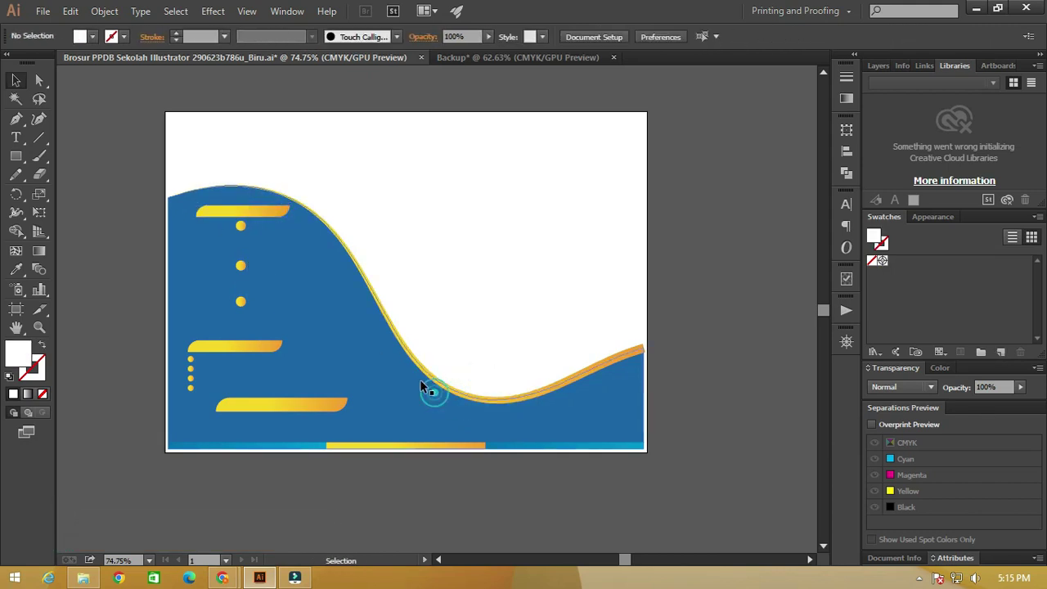
Step: Cut the gold bars and dots from the blue area, paste them in place in the Backup document, and return to the brochure
{"action": "left_click", "coordinate": [260, 214]}
{"action": "left_click_drag", "start_coordinate": [411, 192], "coordinate": [337, 295]}
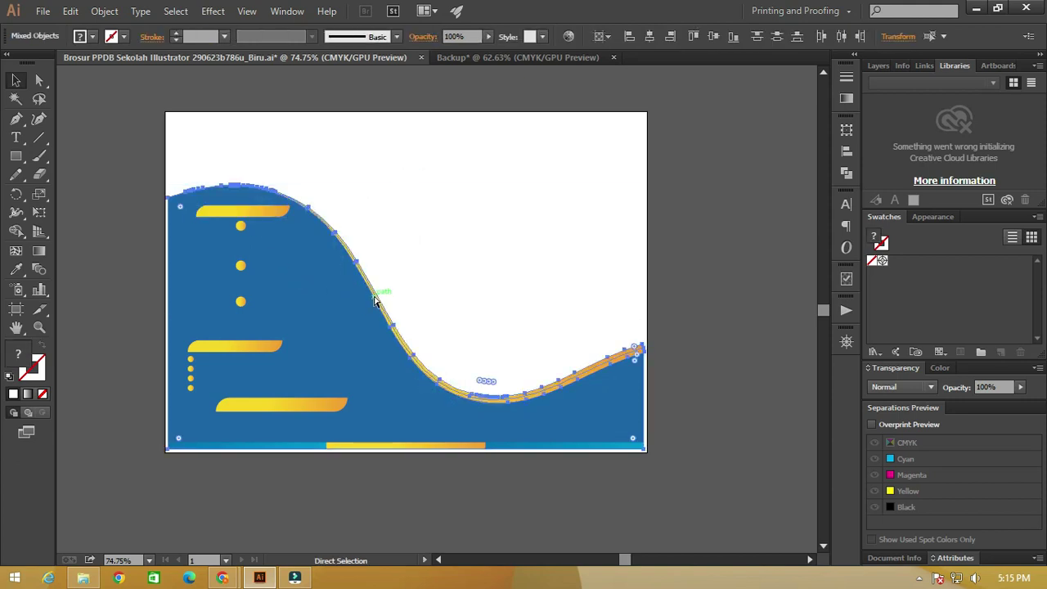
{"action": "left_click", "coordinate": [374, 267]}
{"action": "left_click_drag", "start_coordinate": [141, 170], "coordinate": [457, 412]}
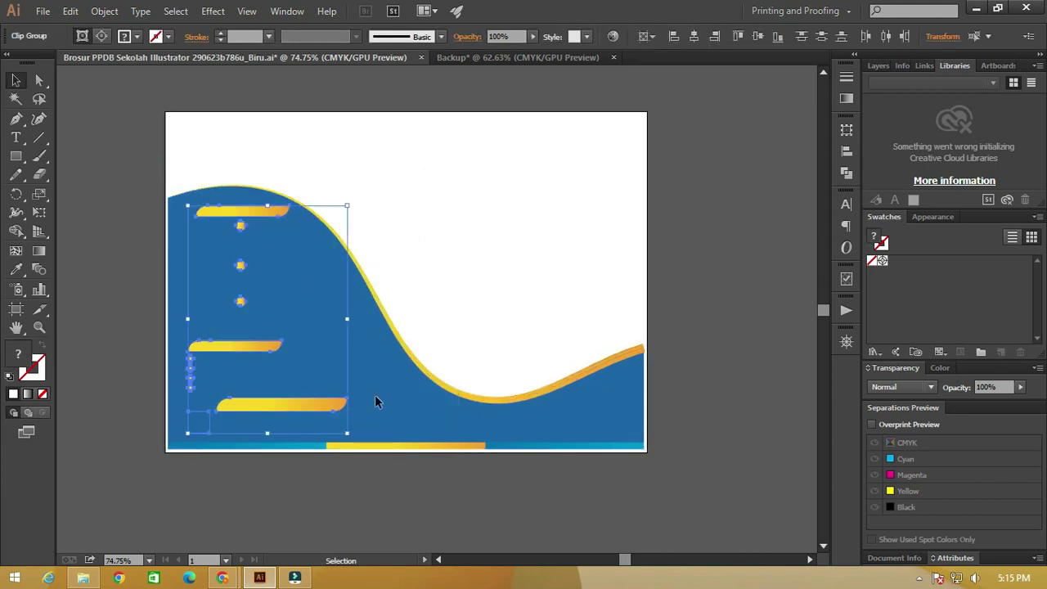
{"action": "key", "text": "Delete"}
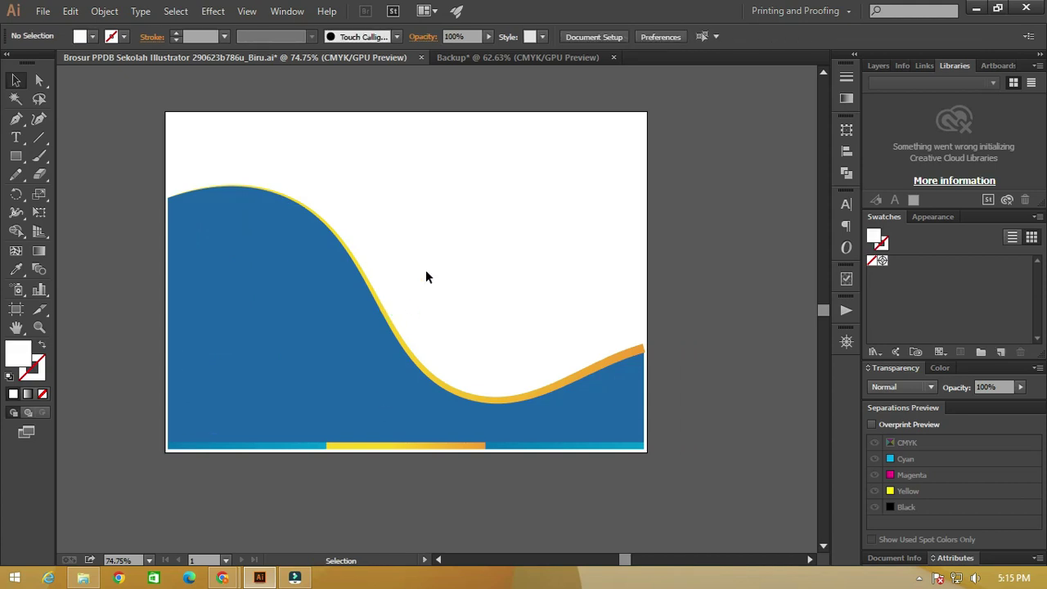
{"action": "left_click", "coordinate": [473, 59]}
{"action": "key", "text": "ctrl+f"}
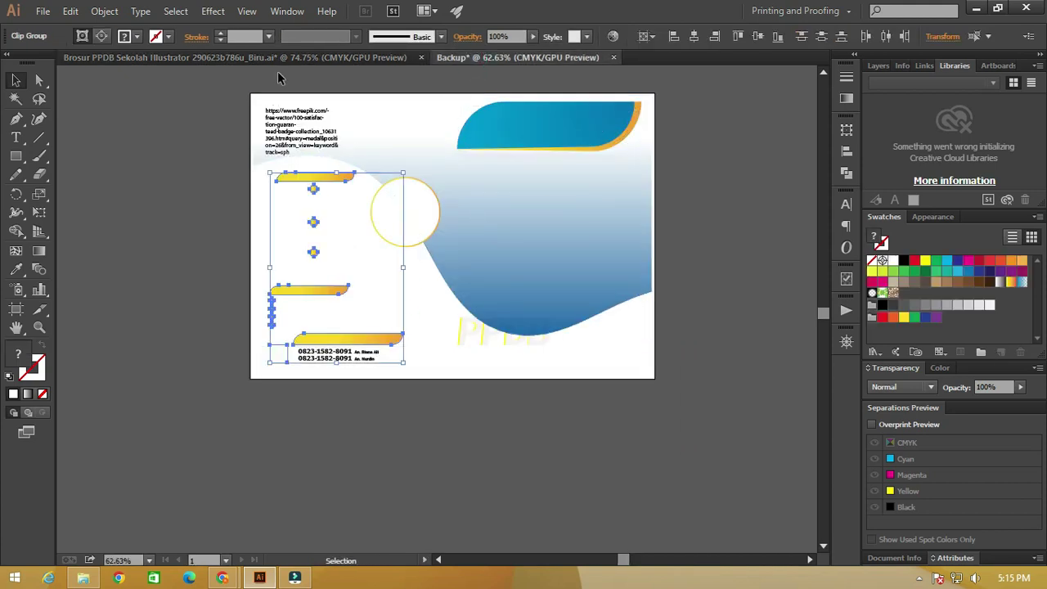
{"action": "left_click", "coordinate": [354, 57]}
{"action": "left_click", "coordinate": [442, 444]}
{"action": "left_click_drag", "start_coordinate": [666, 490], "coordinate": [159, 196]}
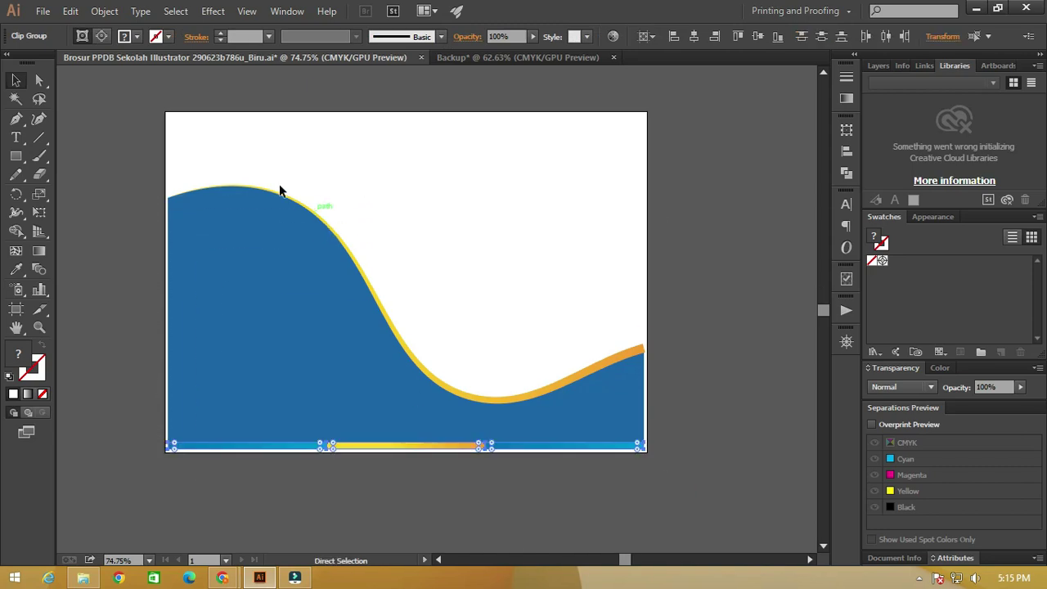
{"action": "left_click", "coordinate": [43, 11]}
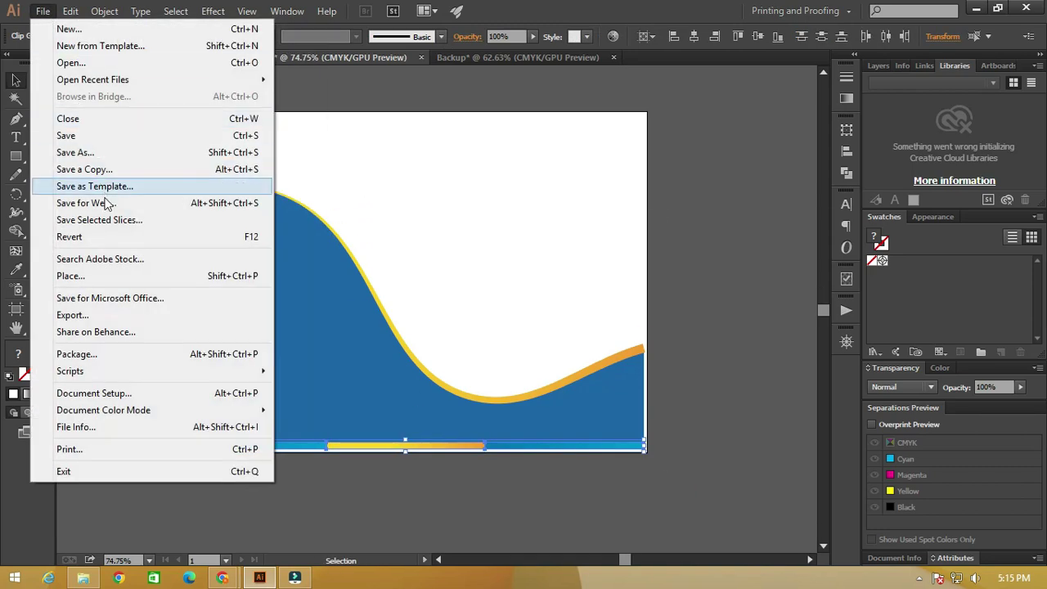
{"action": "left_click", "coordinate": [93, 152]}
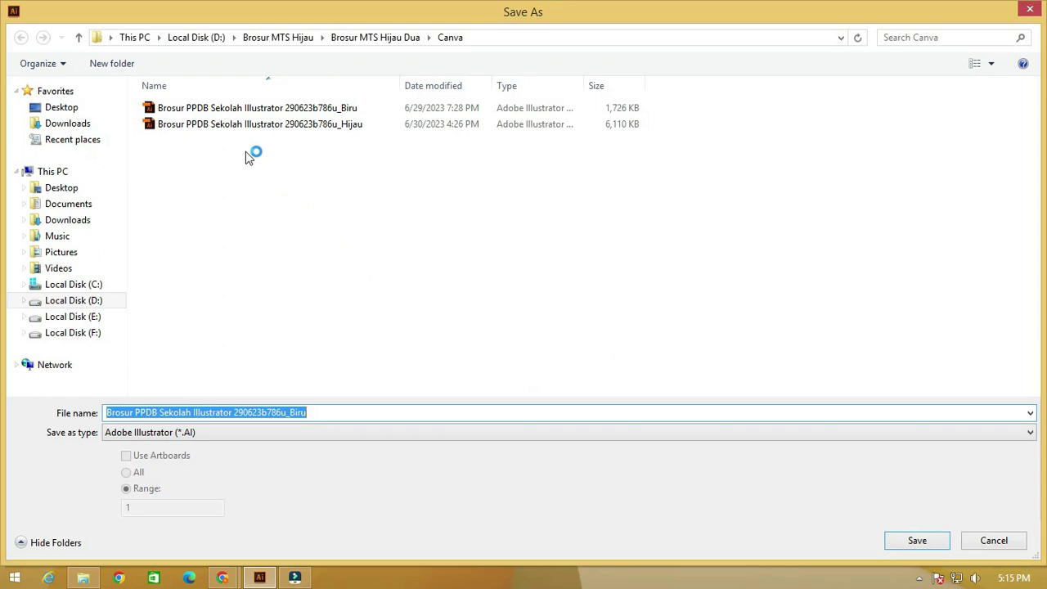
{"action": "left_click", "coordinate": [69, 204]}
{"action": "left_click", "coordinate": [324, 410]}
{"action": "left_click", "coordinate": [81, 251]}
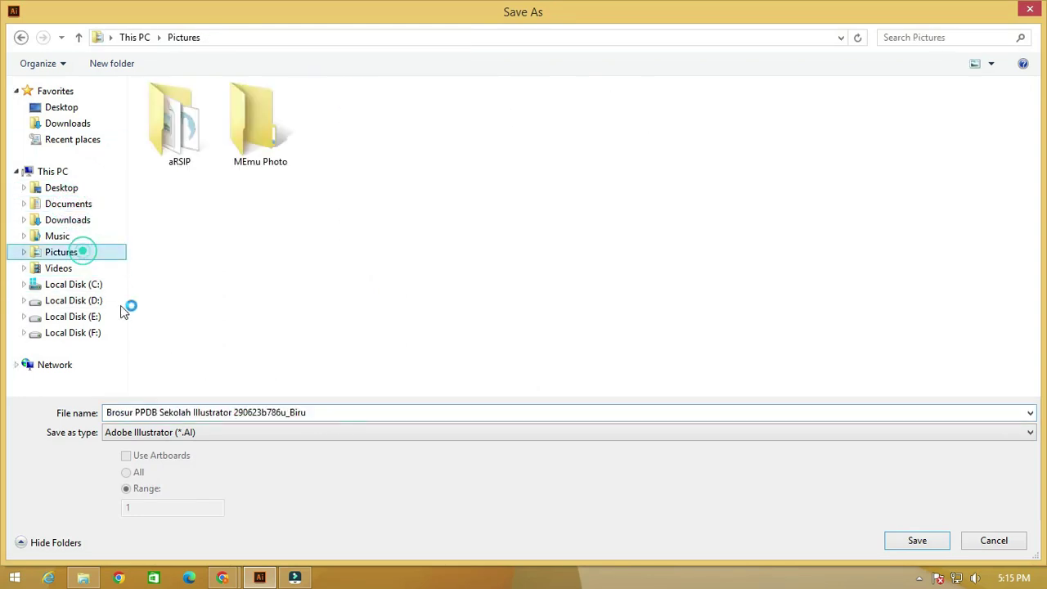
{"action": "left_click", "coordinate": [348, 413]}
{"action": "key", "text": "ctrl+a"}
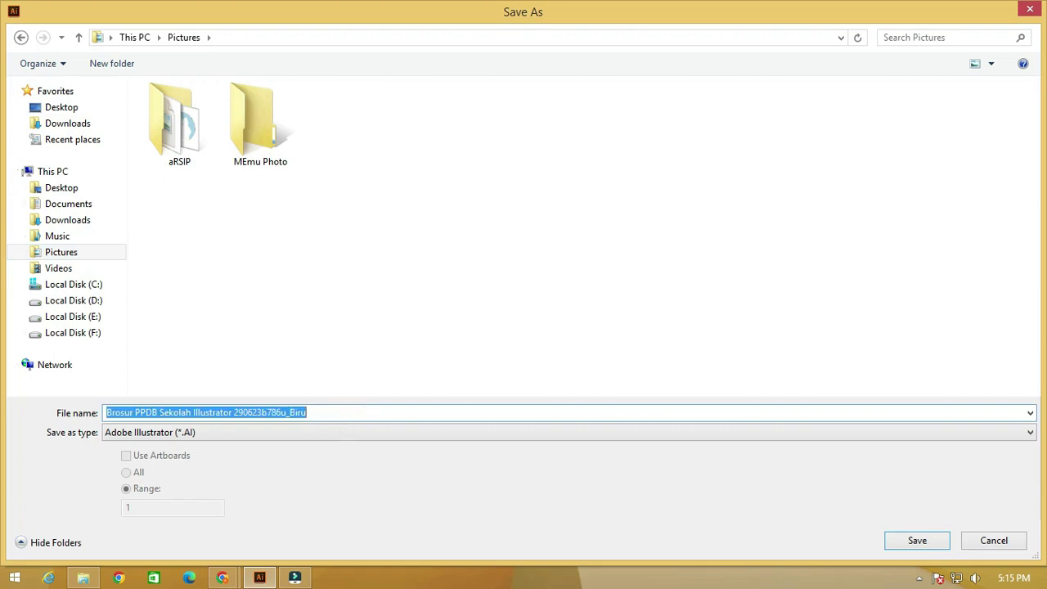
{"action": "type", "text": "Templ"}
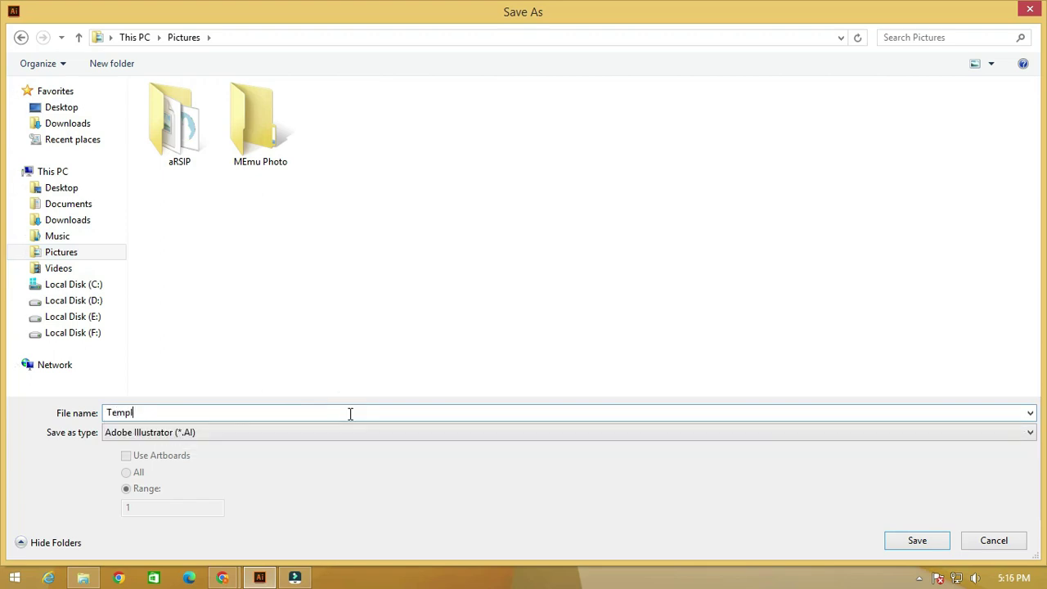
{"action": "type", "text": "ate Canva"}
{"action": "key", "text": "Return"}
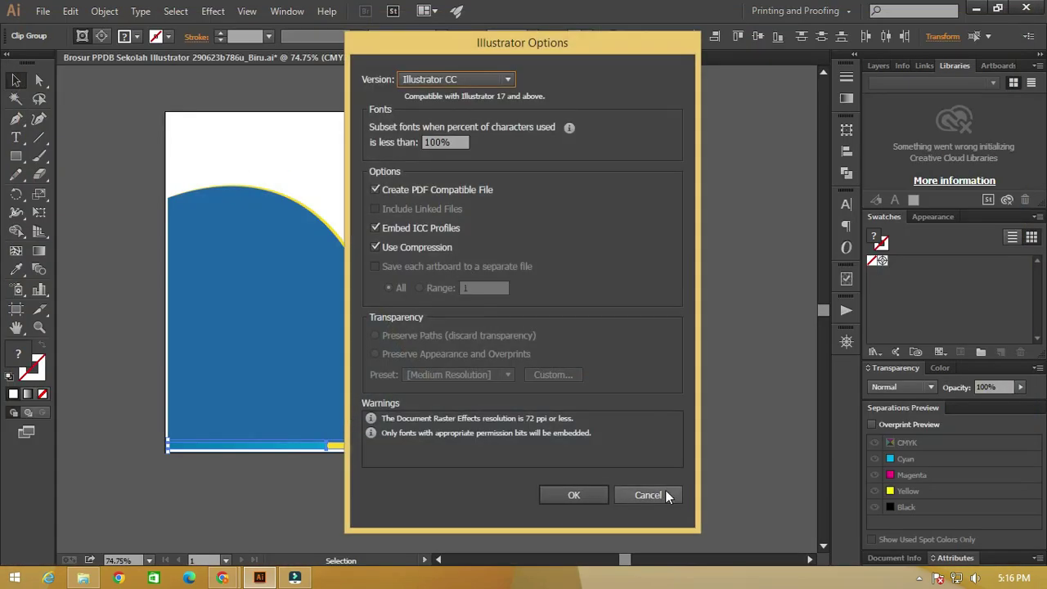
{"action": "left_click", "coordinate": [665, 495]}
Step: Save the stripped brochure as an Adobe PDF named template in the Pictures folder
{"action": "left_click", "coordinate": [43, 11]}
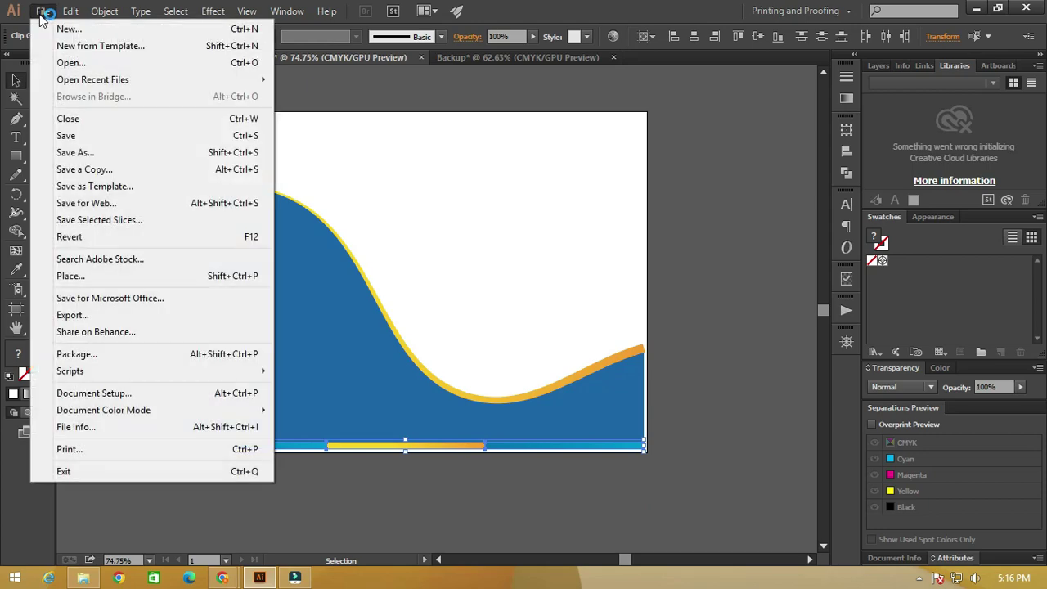
{"action": "left_click", "coordinate": [84, 151]}
{"action": "left_click", "coordinate": [308, 432]}
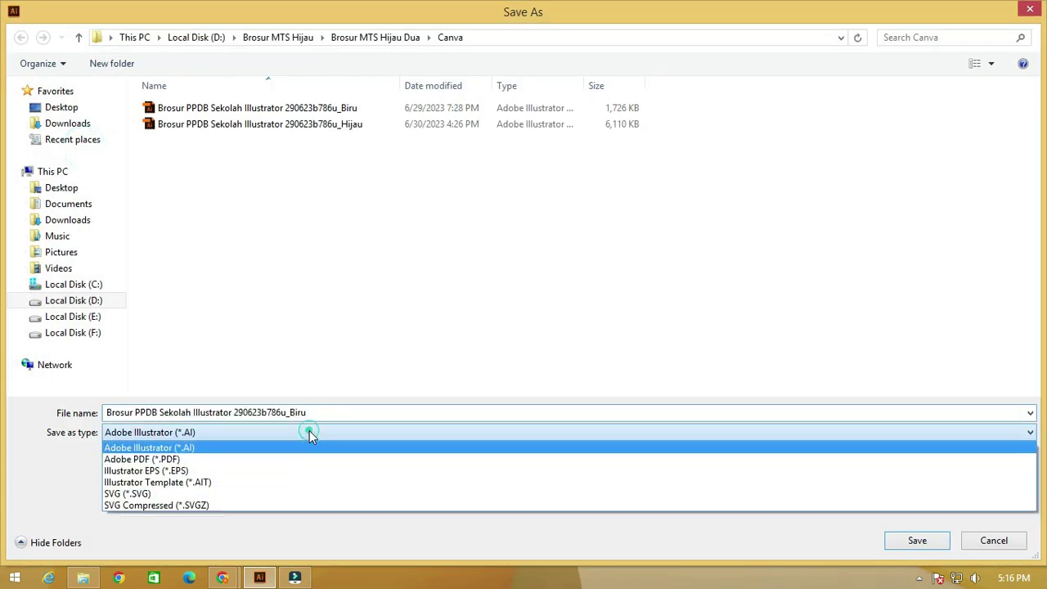
{"action": "left_click", "coordinate": [308, 460]}
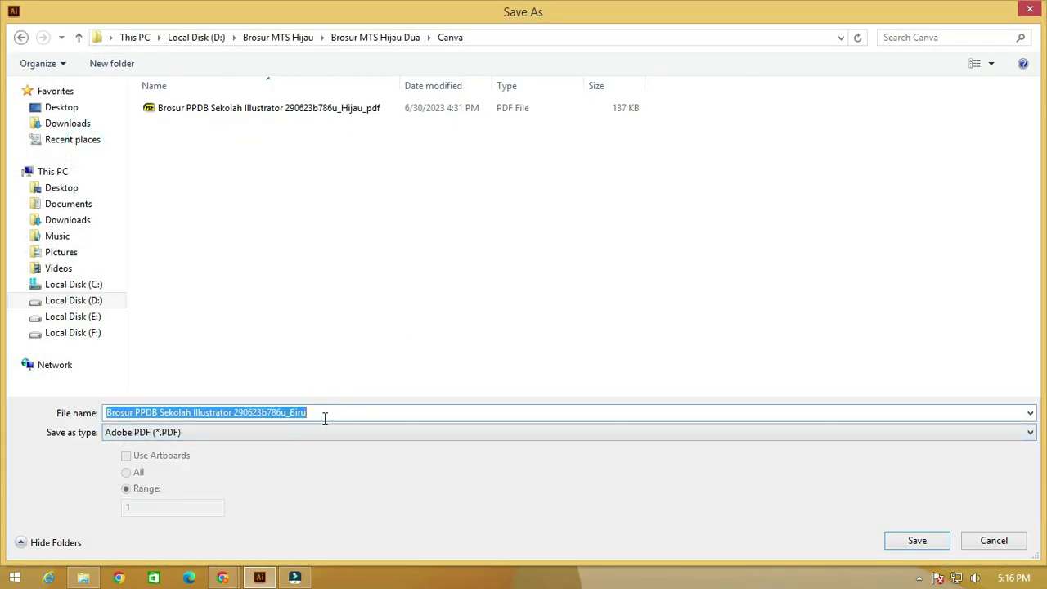
{"action": "left_click", "coordinate": [51, 204]}
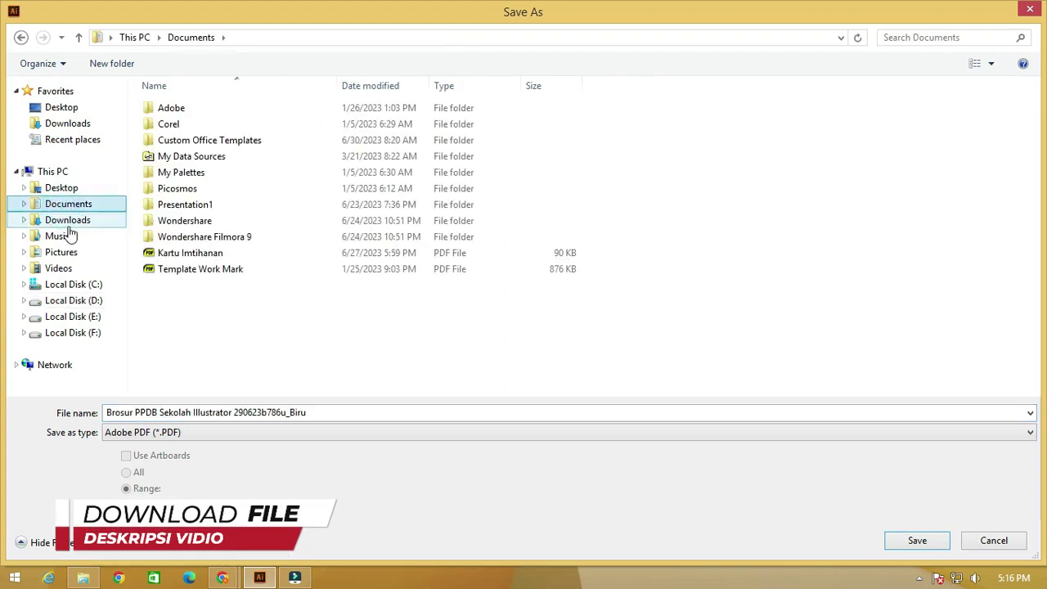
{"action": "left_click", "coordinate": [69, 237]}
{"action": "left_click", "coordinate": [71, 251]}
{"action": "left_click", "coordinate": [318, 413]}
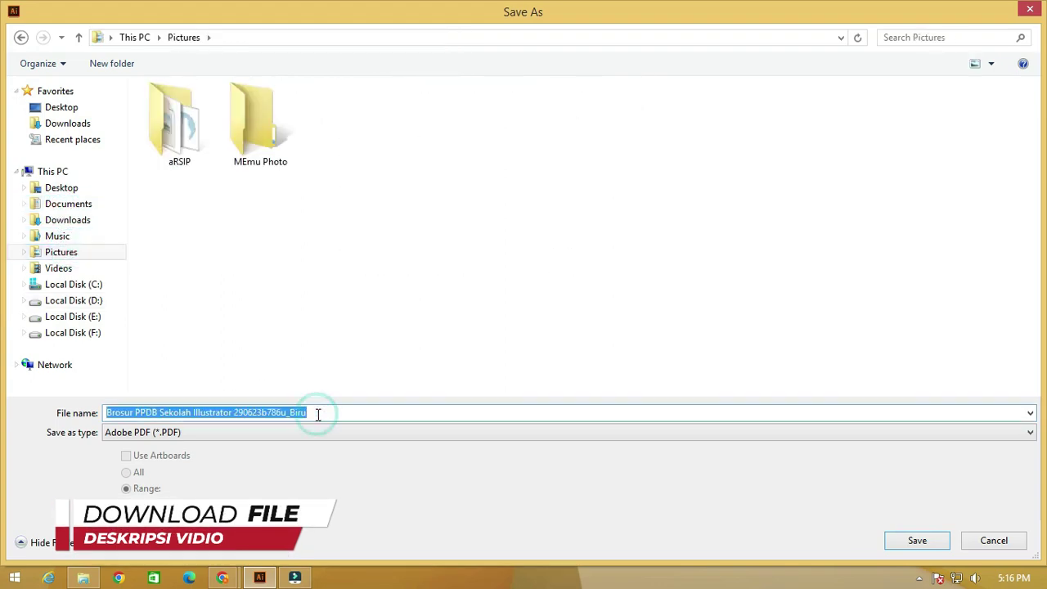
{"action": "type", "text": "template"}
{"action": "key", "text": "Return"}
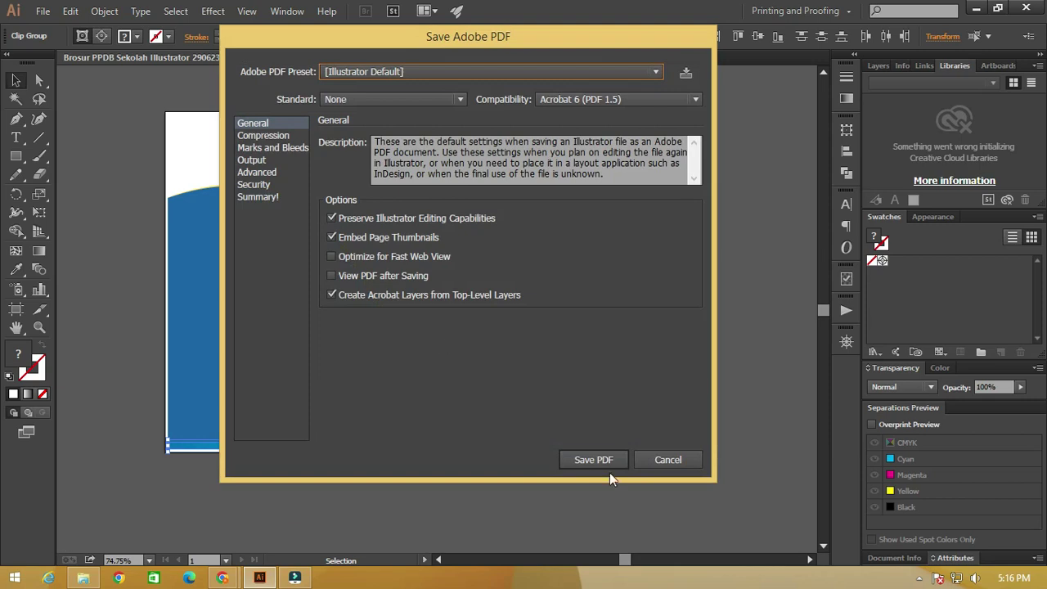
{"action": "left_click", "coordinate": [601, 462]}
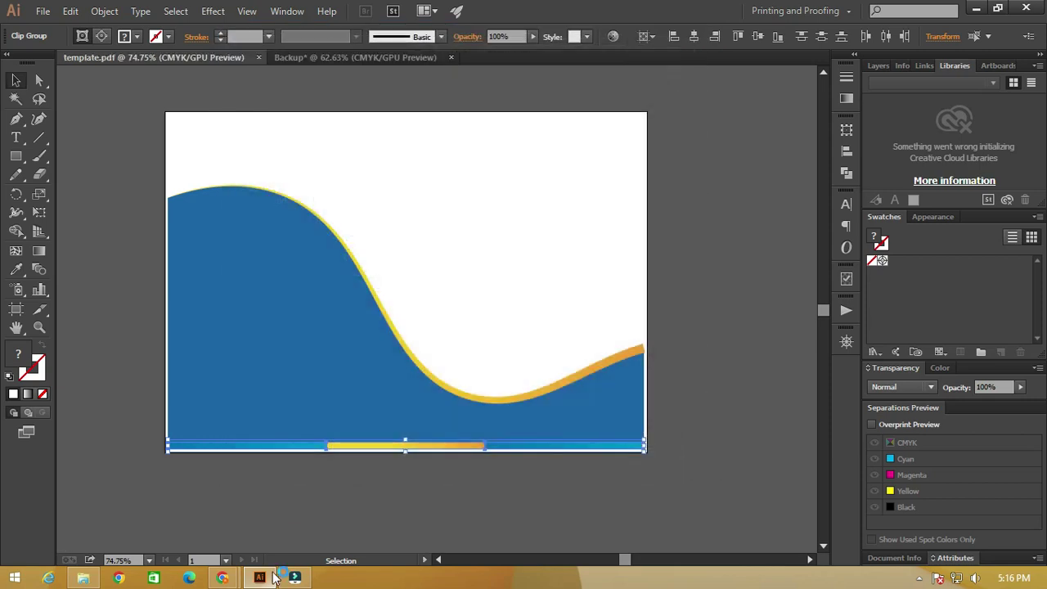
Step: Switch to the green brochure design in Canva, maximize the browser window, and look through the design's three pages
{"action": "left_click_drag", "start_coordinate": [0, 73], "coordinate": [613, 73]}
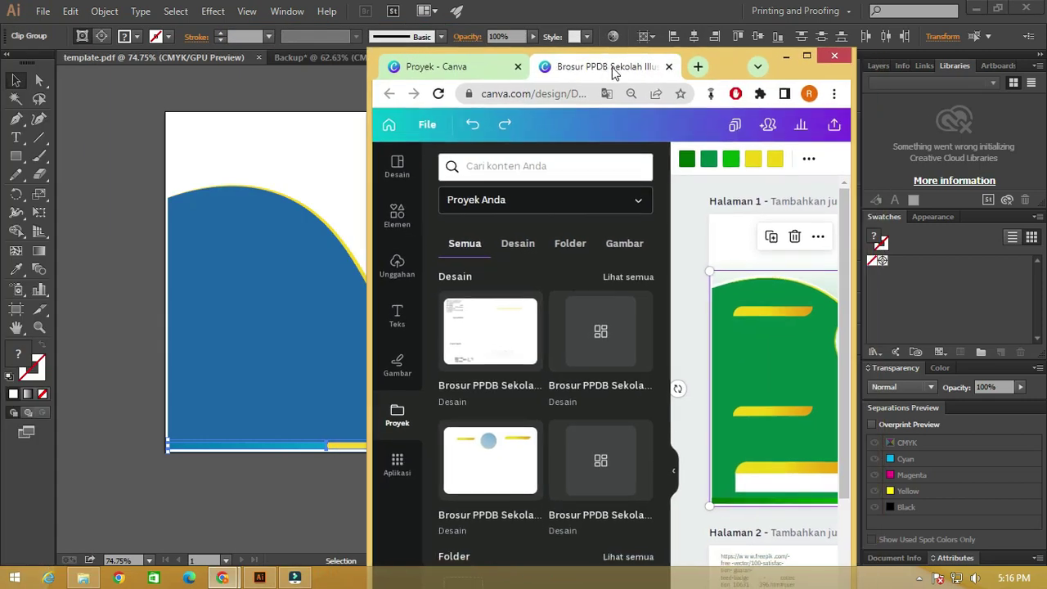
{"action": "double_click", "coordinate": [708, 70]}
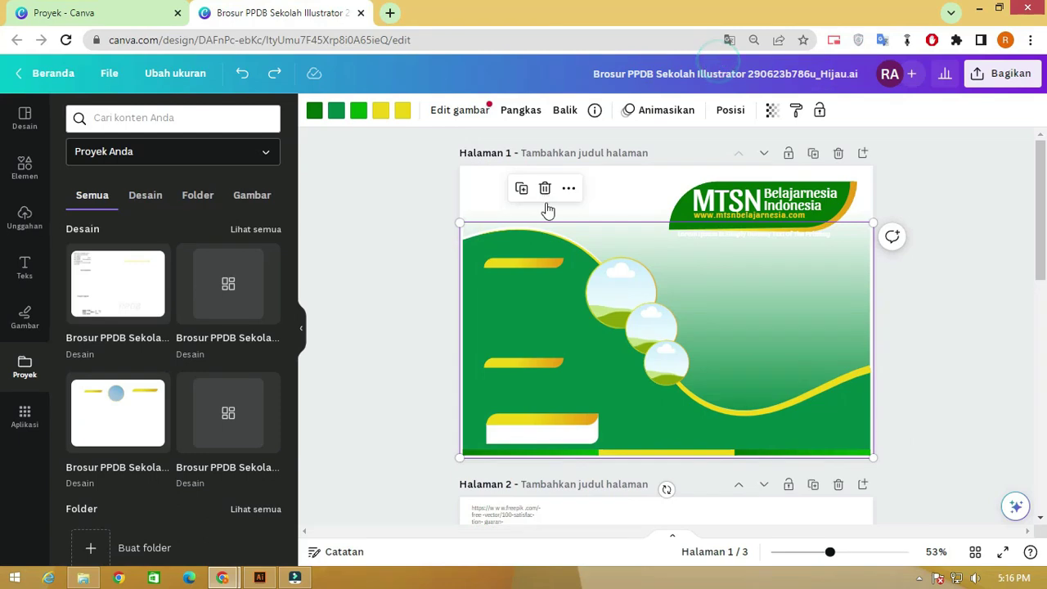
{"action": "scroll", "coordinate": [773, 276], "scroll_direction": "down", "scroll_amount": 5}
{"action": "scroll", "coordinate": [760, 266], "scroll_direction": "down", "scroll_amount": 3}
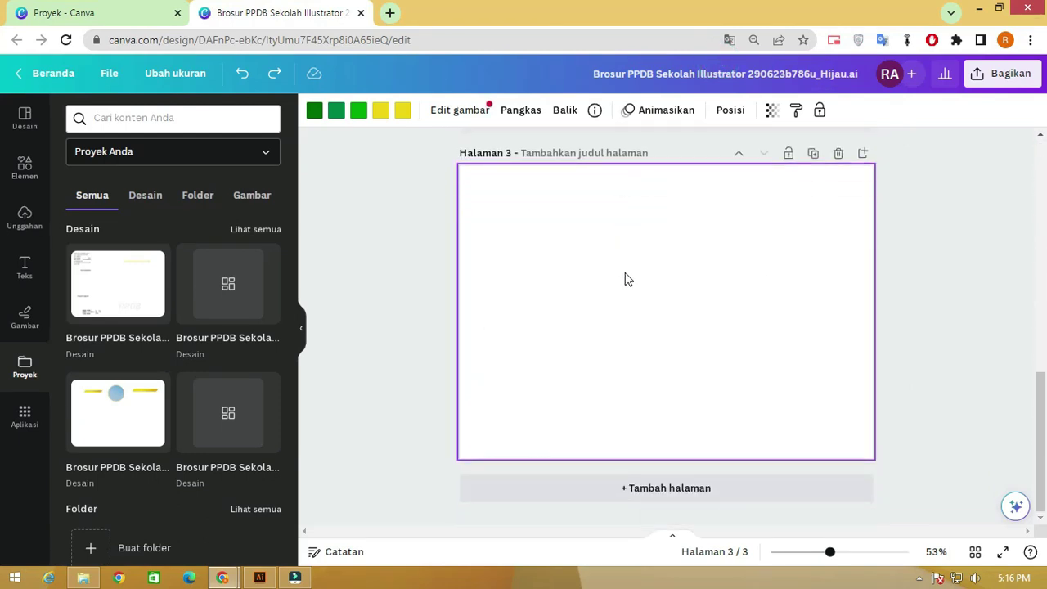
{"action": "scroll", "coordinate": [654, 270], "scroll_direction": "up", "scroll_amount": 7}
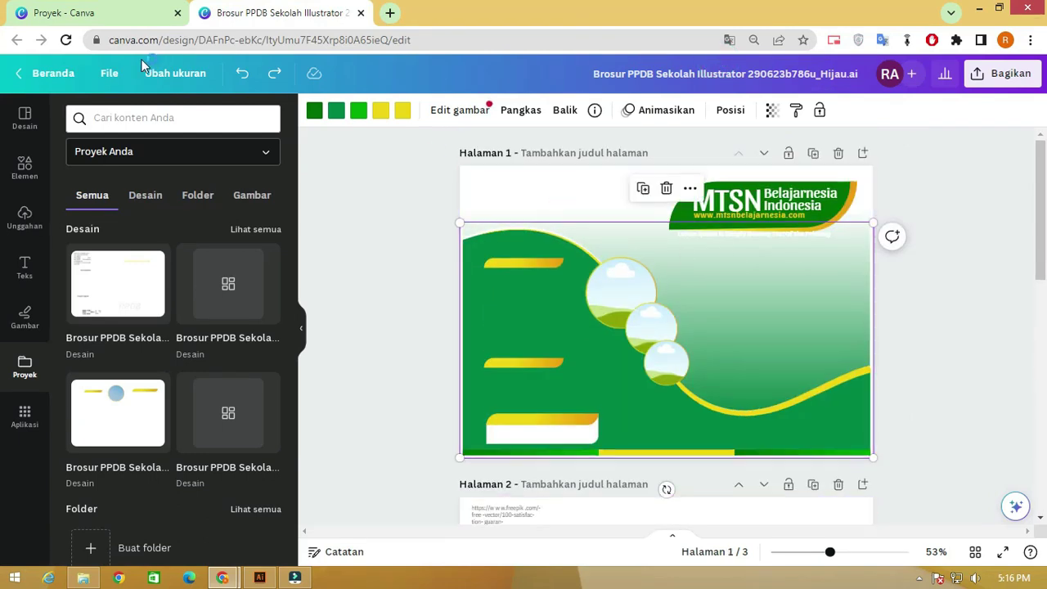
{"action": "left_click", "coordinate": [935, 251]}
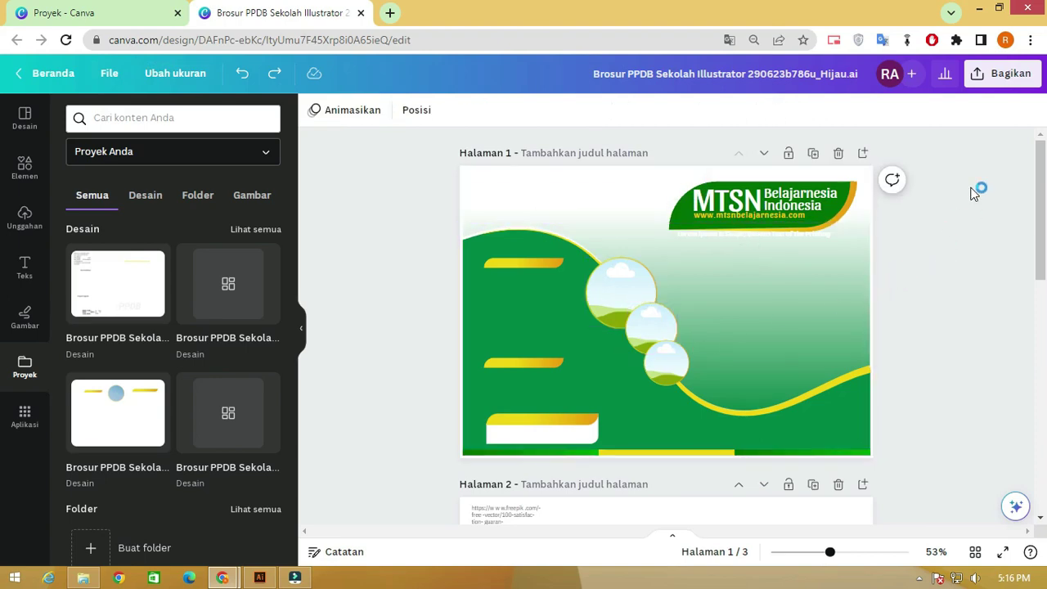
{"action": "left_click", "coordinate": [73, 13]}
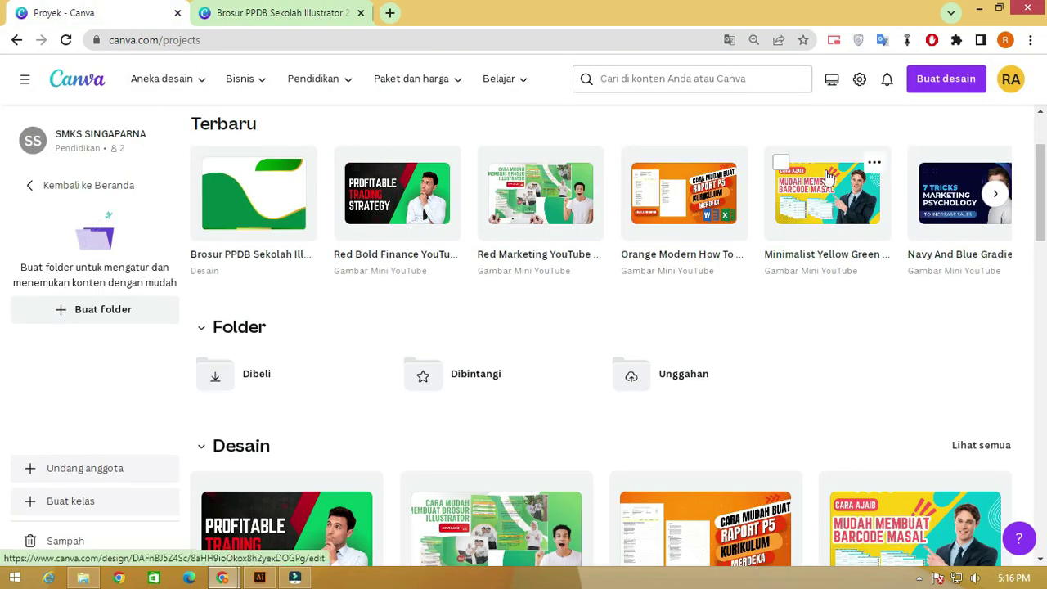
{"action": "left_click", "coordinate": [950, 80]}
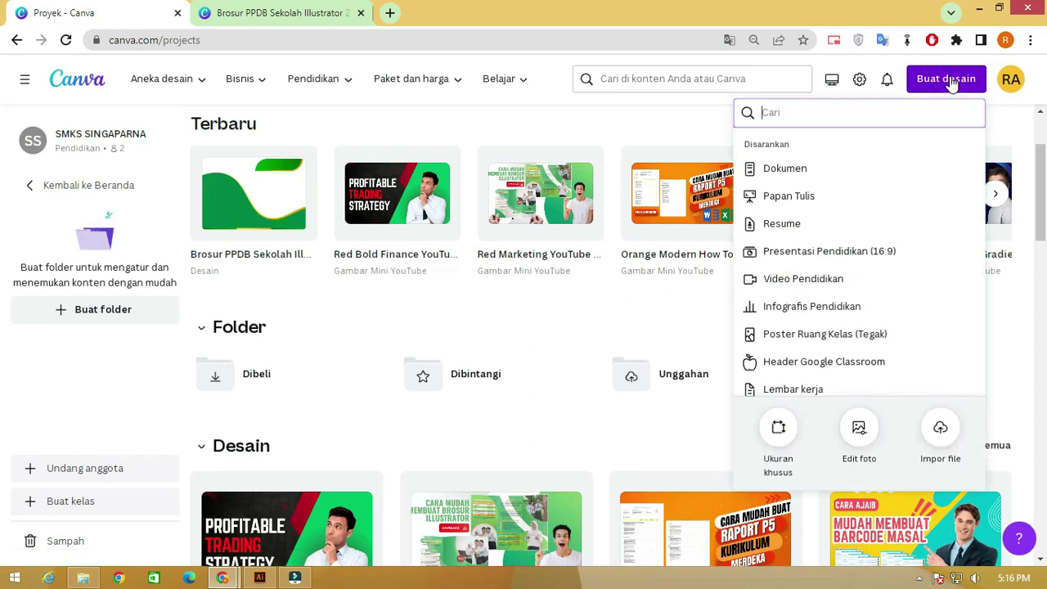
{"action": "scroll", "coordinate": [908, 137], "scroll_direction": "down", "scroll_amount": 5}
{"action": "scroll", "coordinate": [890, 174], "scroll_direction": "up", "scroll_amount": 6}
{"action": "left_click", "coordinate": [939, 429]}
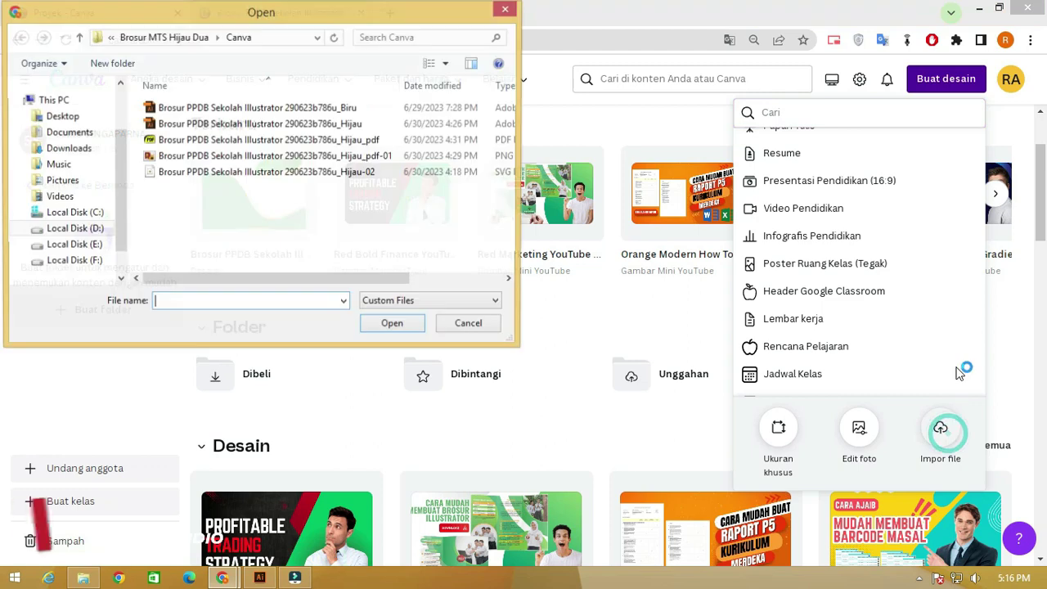
{"action": "left_click", "coordinate": [505, 9]}
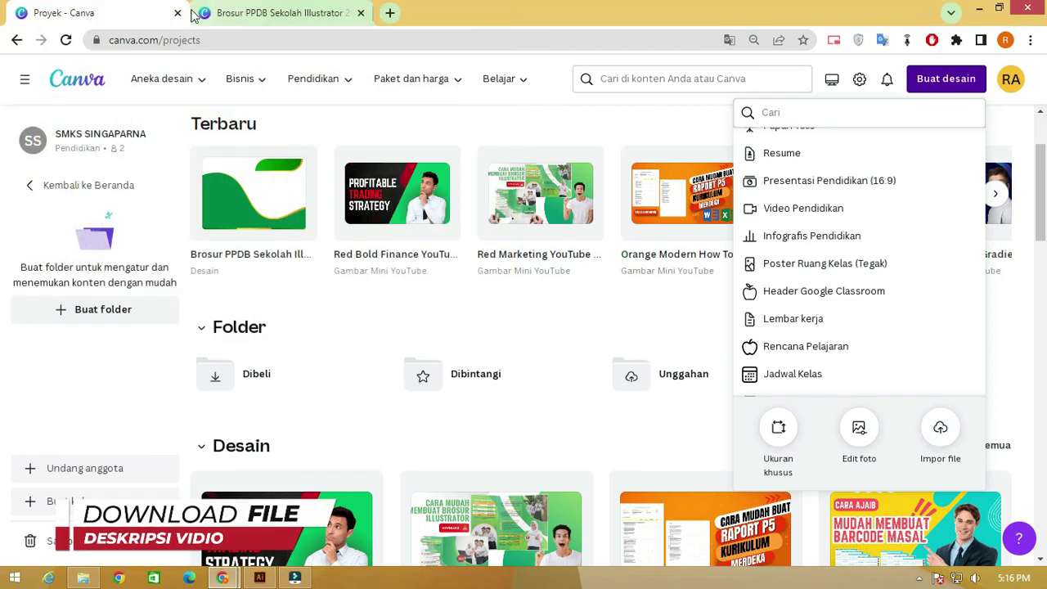
Step: Return to the green brochure design, go to its empty page 3, and upload the template PDF from the Pictures folder
{"action": "left_click", "coordinate": [243, 11]}
{"action": "scroll", "coordinate": [569, 234], "scroll_direction": "down", "scroll_amount": 1}
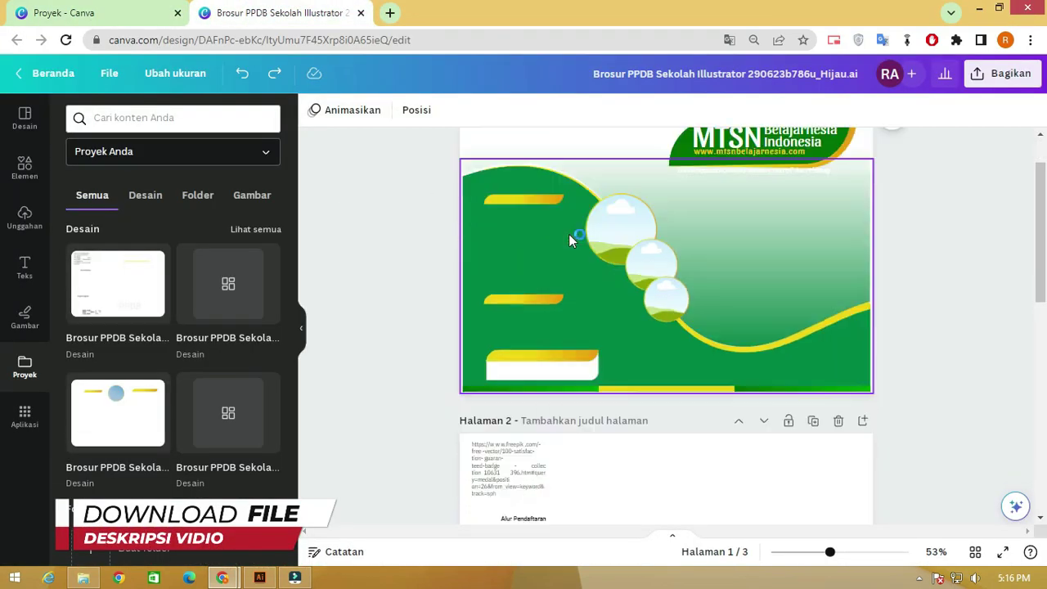
{"action": "scroll", "coordinate": [569, 234], "scroll_direction": "down", "scroll_amount": 10}
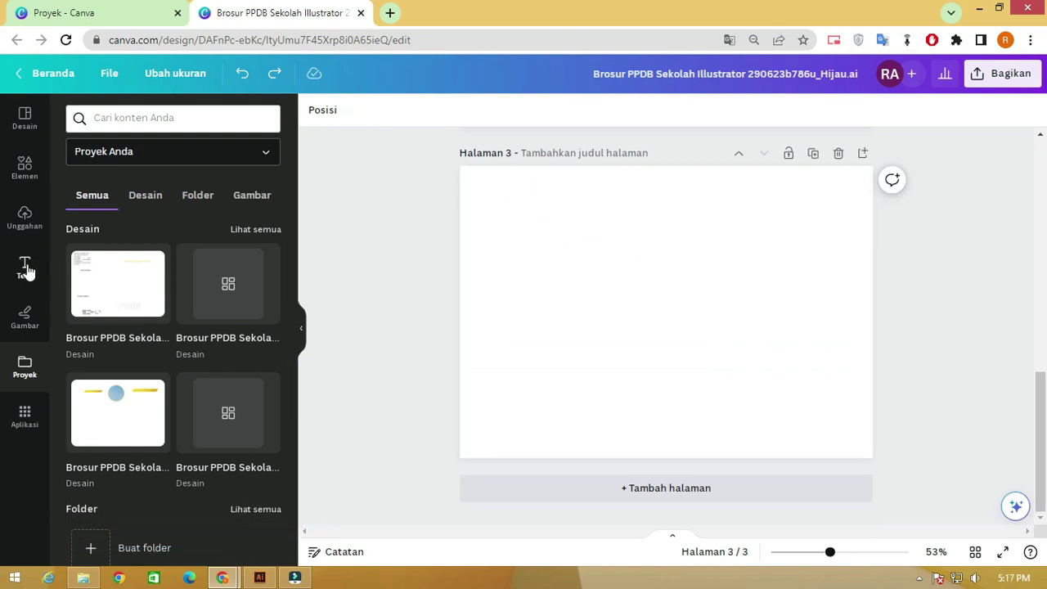
{"action": "left_click", "coordinate": [25, 217]}
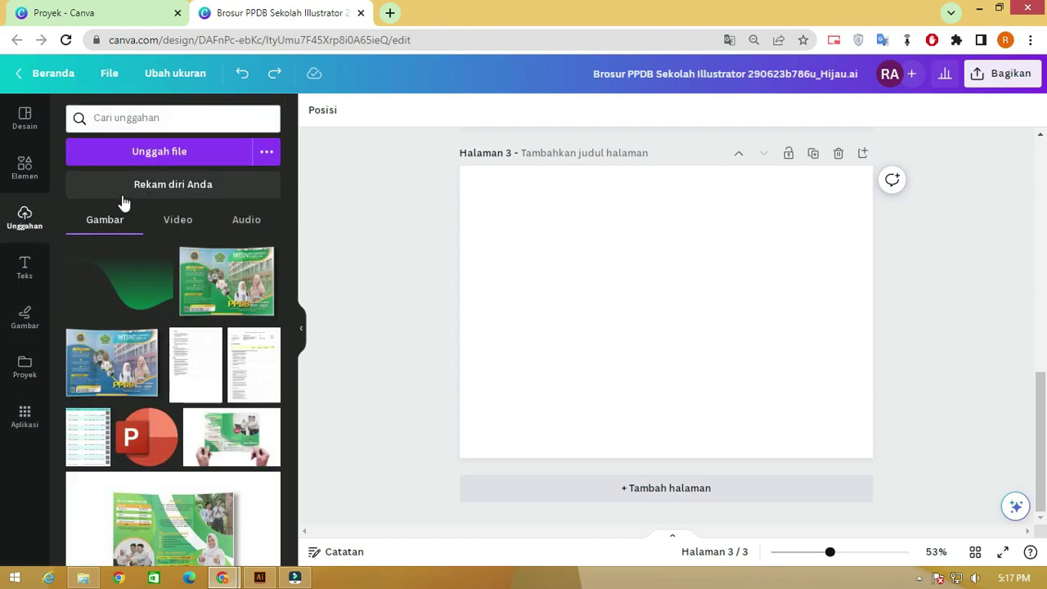
{"action": "left_click", "coordinate": [145, 154]}
{"action": "left_click", "coordinate": [64, 166]}
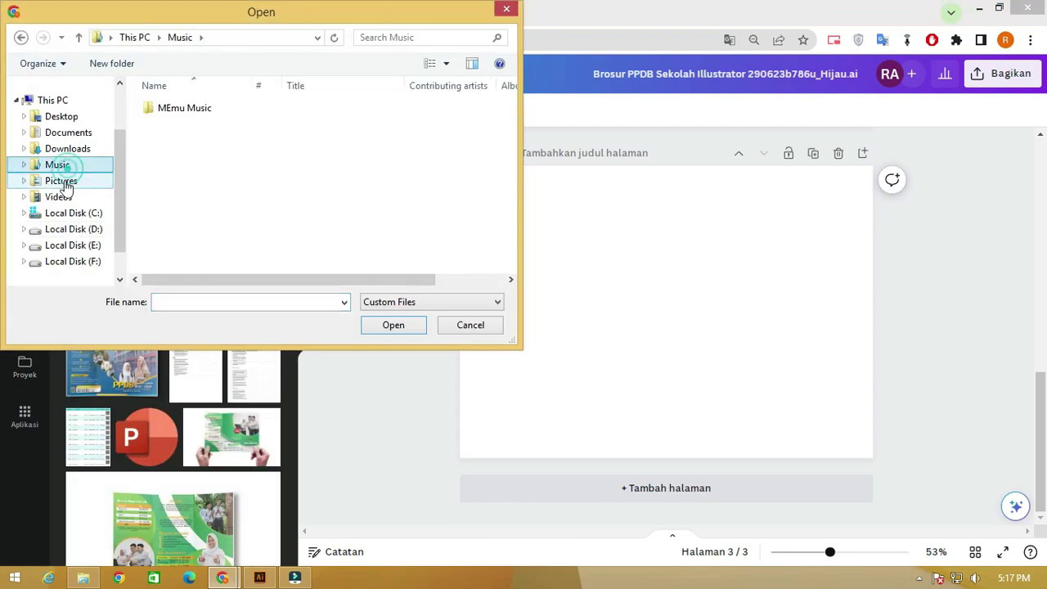
{"action": "left_click", "coordinate": [64, 181]}
{"action": "scroll", "coordinate": [505, 162], "scroll_direction": "down", "scroll_amount": 3}
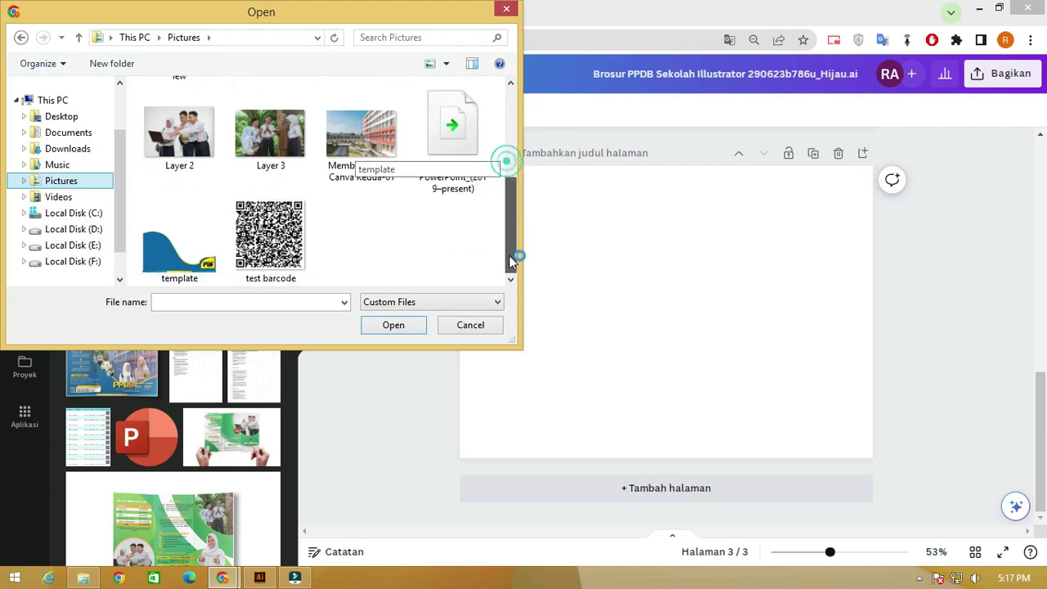
{"action": "left_click", "coordinate": [171, 259]}
{"action": "left_click", "coordinate": [404, 329]}
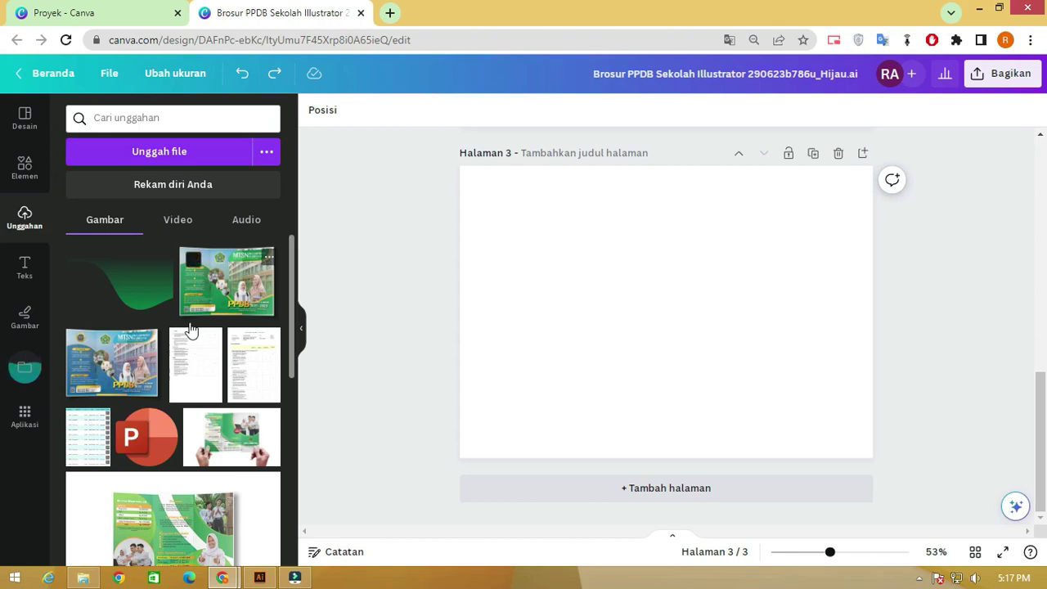
Step: Place the uploaded template.pdf design from the projects on page 3 and deselect it
{"action": "left_click", "coordinate": [25, 377]}
{"action": "left_click_drag", "start_coordinate": [143, 274], "coordinate": [622, 334]}
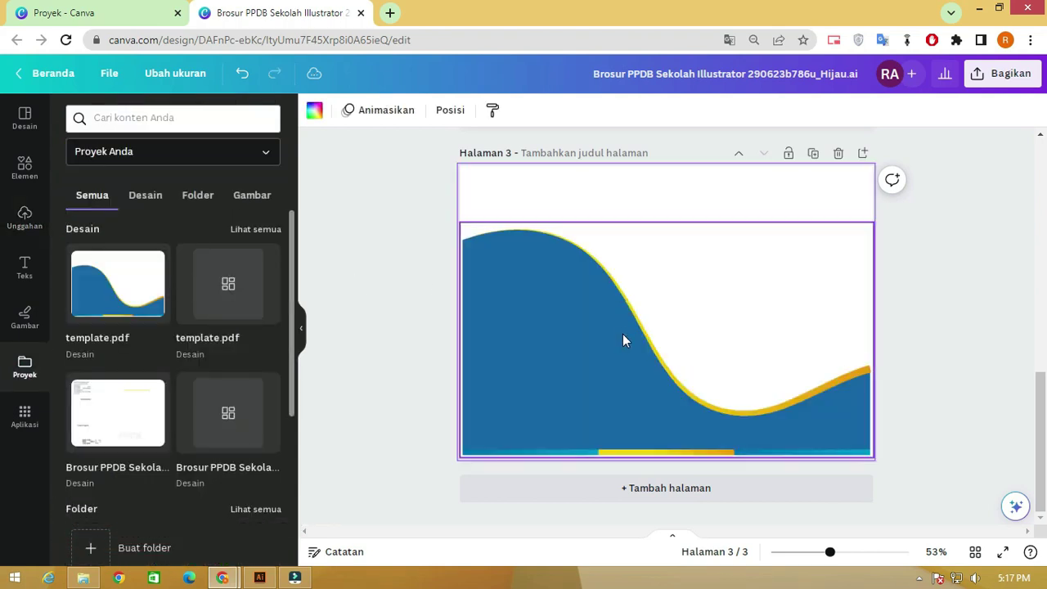
{"action": "left_click", "coordinate": [945, 360]}
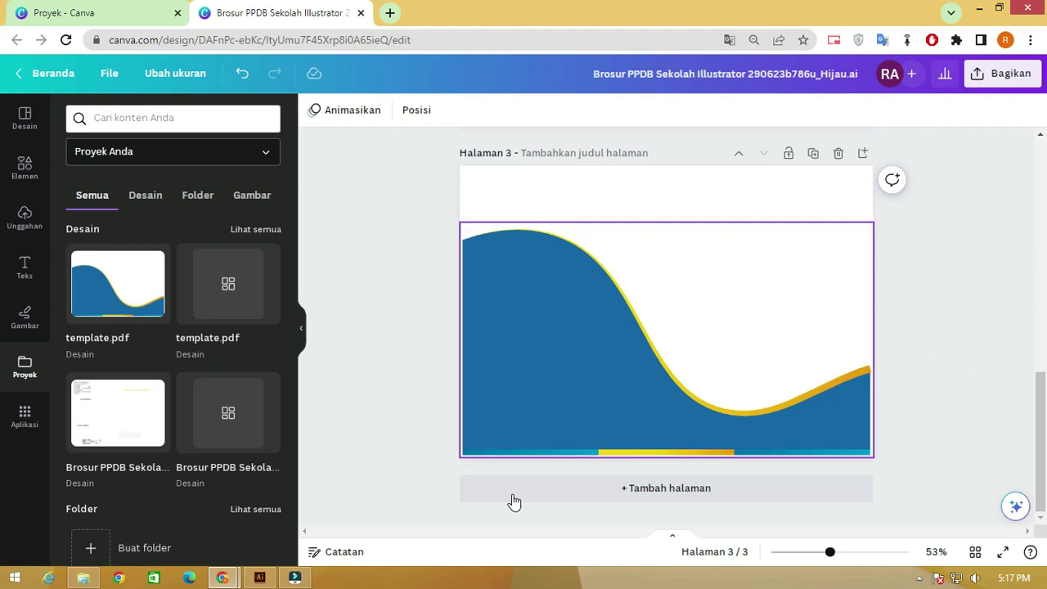
Step: Switch to the Backup document in Illustrator and lock its large blue gradient shape
{"action": "left_click", "coordinate": [266, 578]}
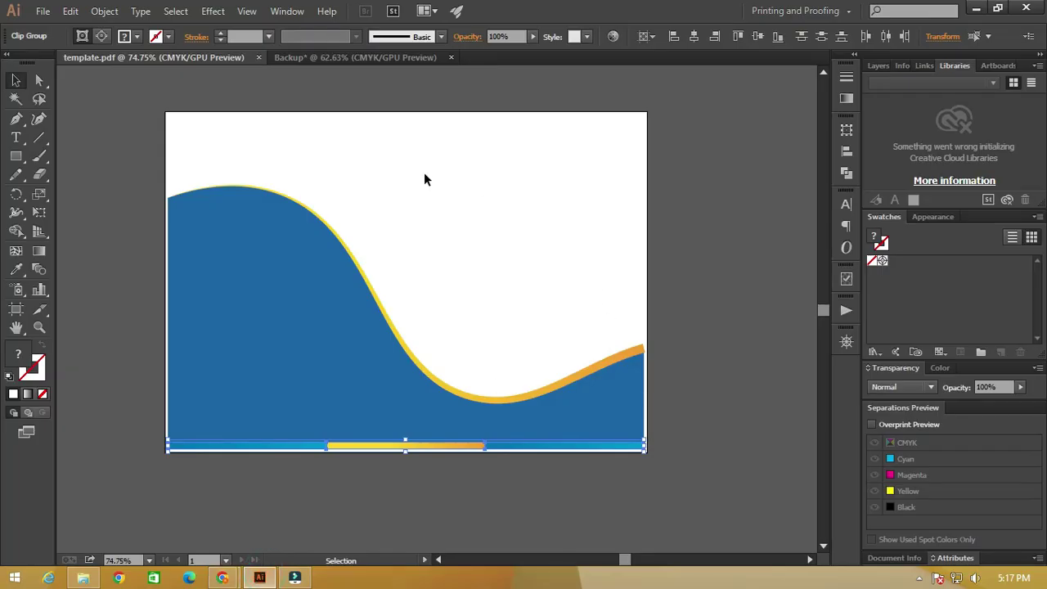
{"action": "left_click", "coordinate": [346, 58]}
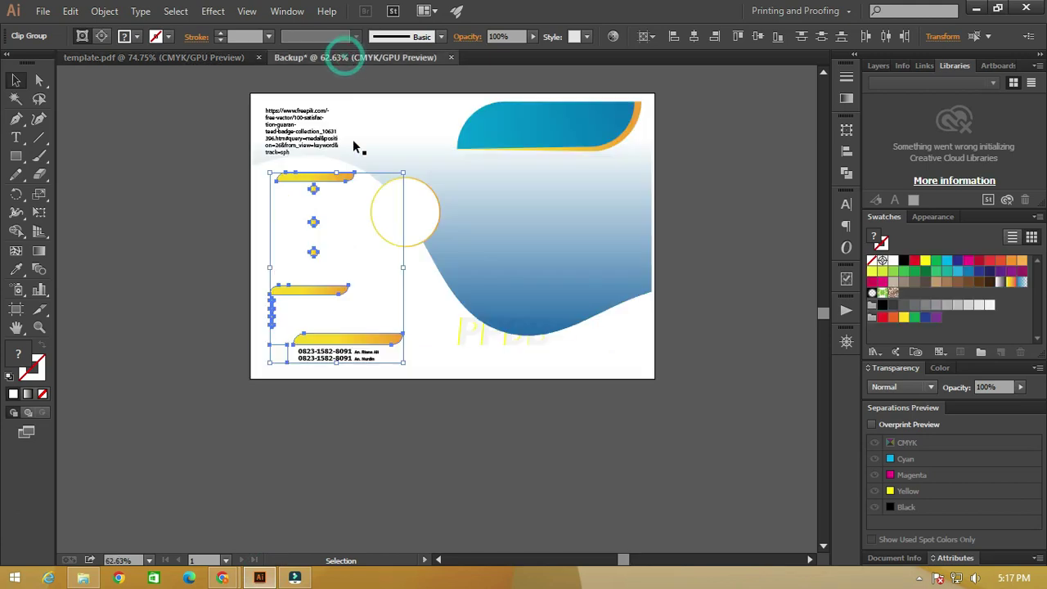
{"action": "left_click", "coordinate": [423, 196]}
{"action": "left_click", "coordinate": [340, 177], "text": "shift"}
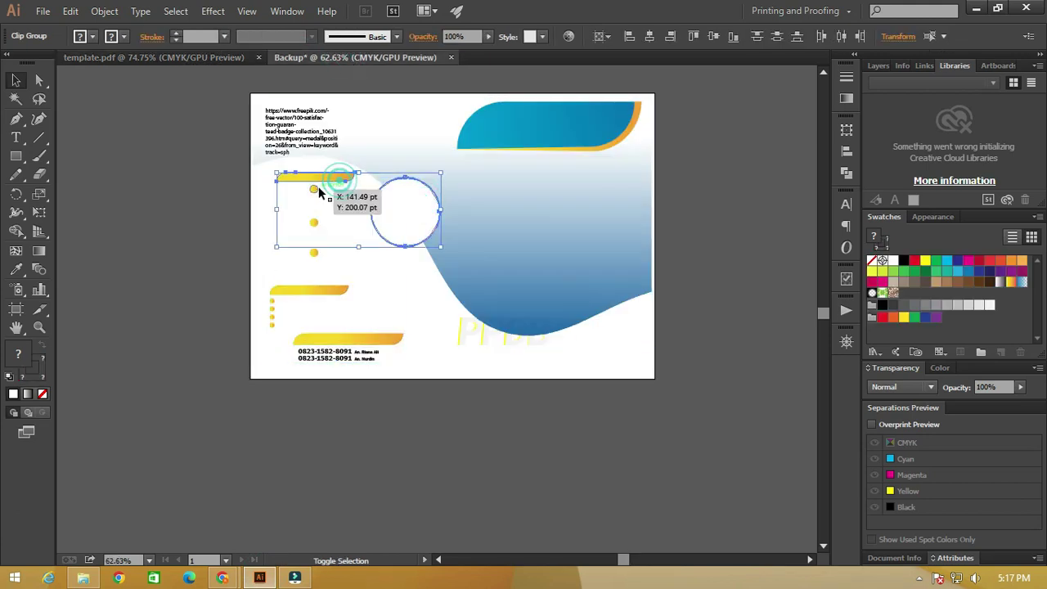
{"action": "key", "text": "ctrl+a"}
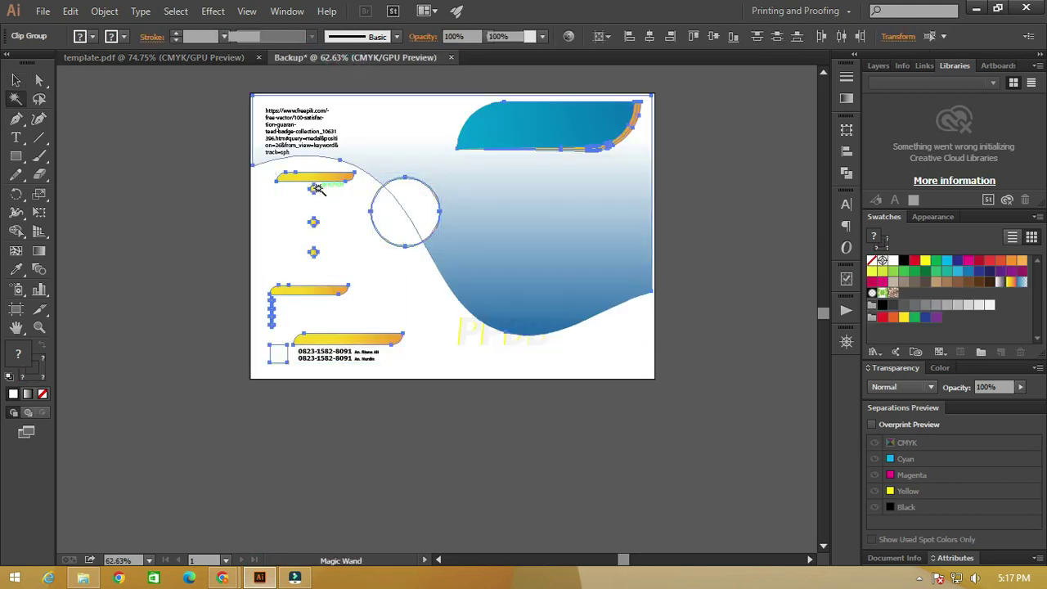
{"action": "left_click", "coordinate": [513, 134]}
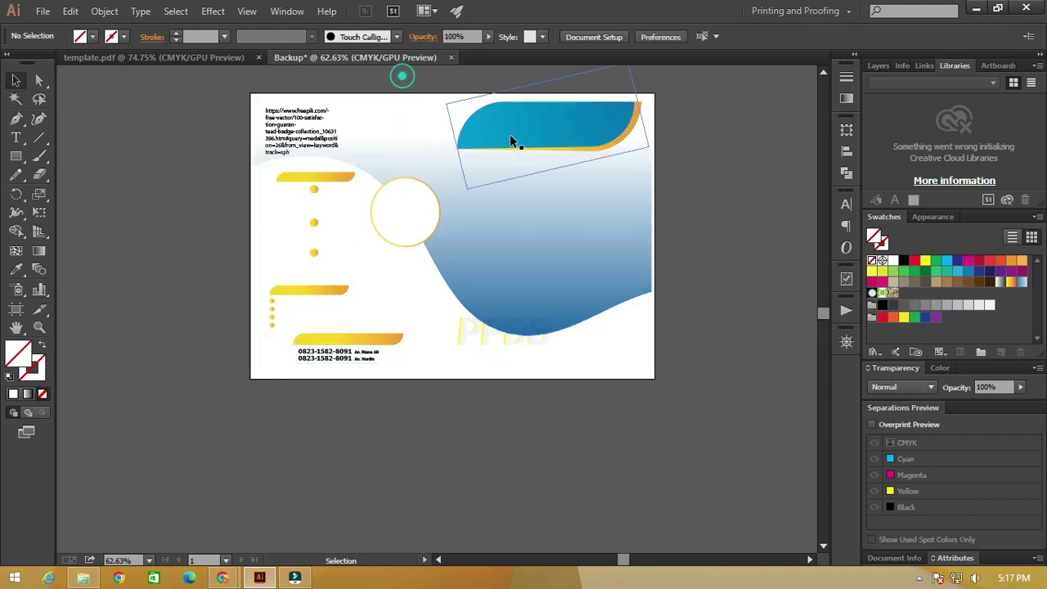
{"action": "left_click", "coordinate": [594, 227]}
{"action": "key", "text": "ctrl+3"}
{"action": "key", "text": "ctrl+z"}
{"action": "key", "text": "ctrl+2"}
{"action": "key", "text": "ctrl+shift+a"}
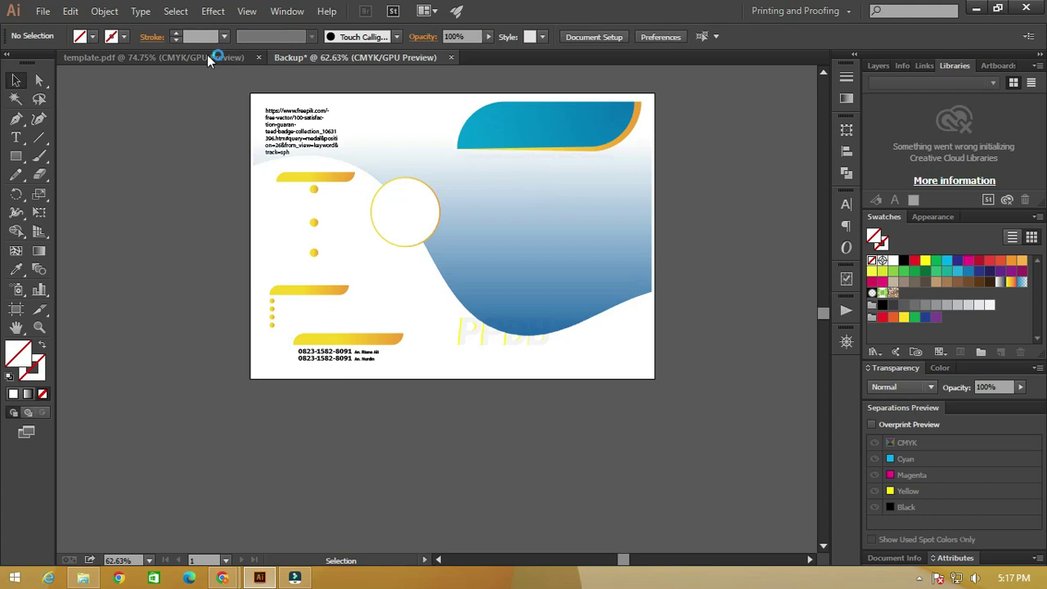
Step: Select the gold bars, dots, ring and blue banner with the Magic Wand and copy them
{"action": "left_click", "coordinate": [175, 13]}
{"action": "left_click", "coordinate": [251, 174]}
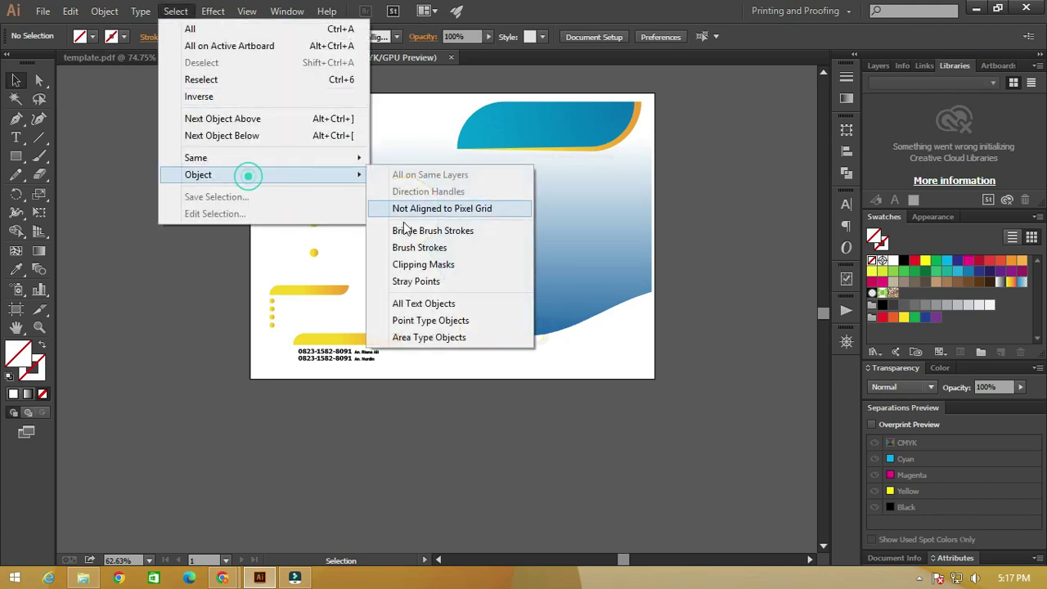
{"action": "left_click", "coordinate": [325, 288]}
{"action": "key", "text": "y"}
{"action": "left_click", "coordinate": [323, 288]}
{"action": "key", "text": "v"}
{"action": "left_click", "coordinate": [520, 124], "text": "shift"}
{"action": "left_click_drag", "start_coordinate": [545, 122], "coordinate": [498, 124]}
{"action": "key", "text": "ctrl+z"}
{"action": "key", "text": "a"}
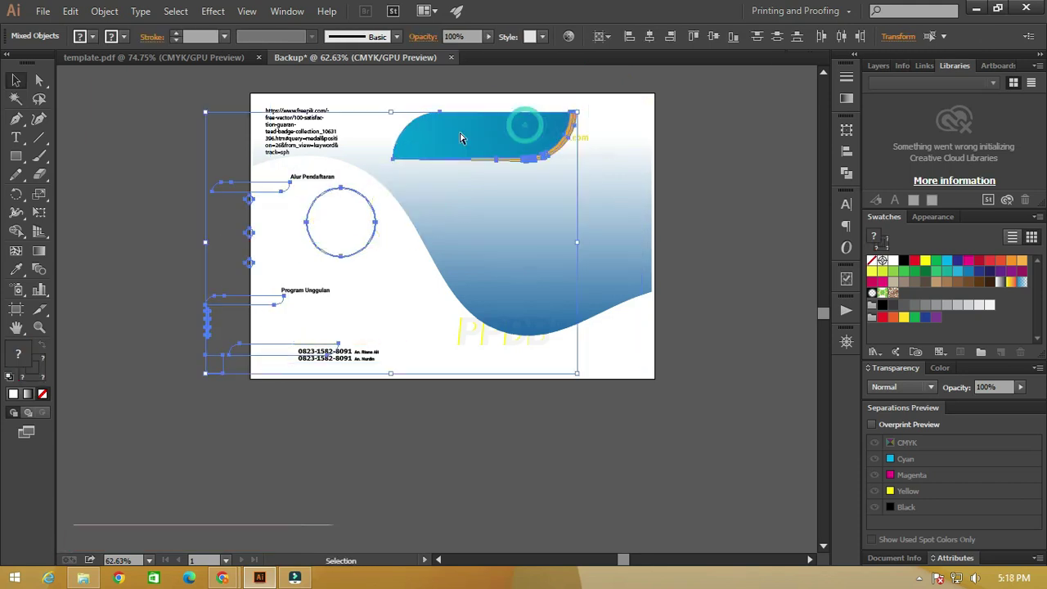
{"action": "key", "text": "v"}
Step: In template.pdf, unlock all objects, delete the blue background artwork, and paste the copied shapes in place
{"action": "left_click", "coordinate": [196, 56]}
{"action": "left_click", "coordinate": [347, 184]}
{"action": "key", "text": "ctrl+alt+2"}
{"action": "left_click_drag", "start_coordinate": [663, 264], "coordinate": [311, 475]}
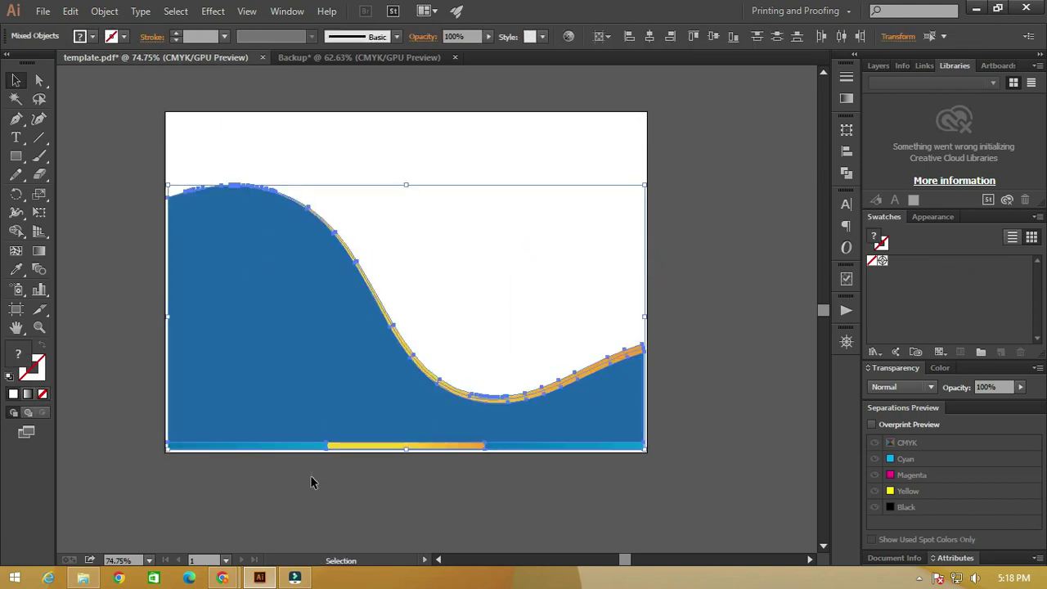
{"action": "key", "text": "Delete"}
{"action": "key", "text": "ctrl+v"}
{"action": "left_click", "coordinate": [473, 263]}
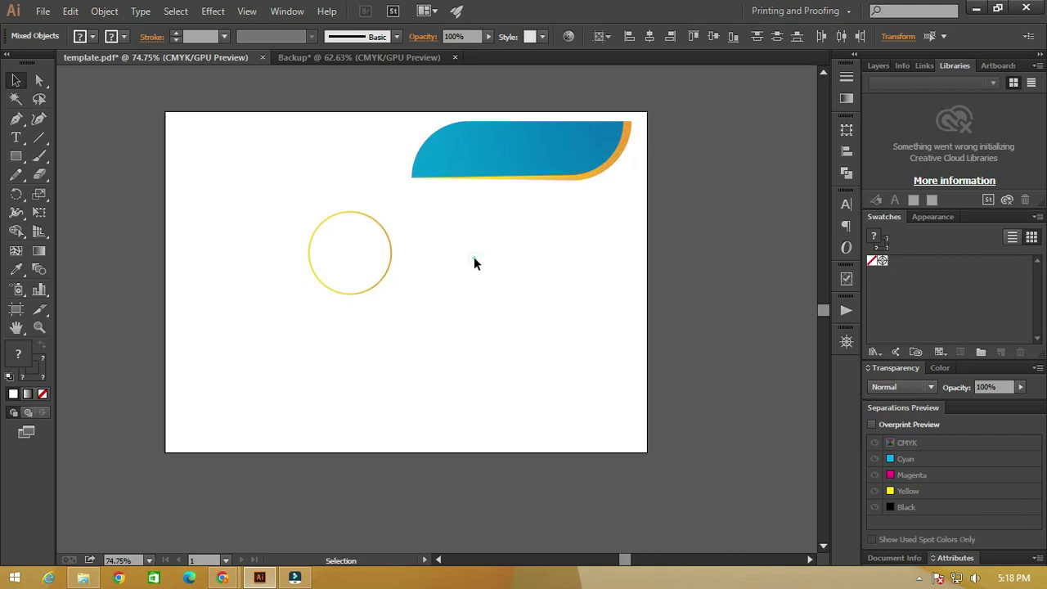
Step: Select the unfilled bars, dots and small square and move them left, mostly off the artboard
{"action": "left_click", "coordinate": [270, 219], "text": "ctrl"}
{"action": "left_click_drag", "start_coordinate": [216, 181], "coordinate": [287, 443]}
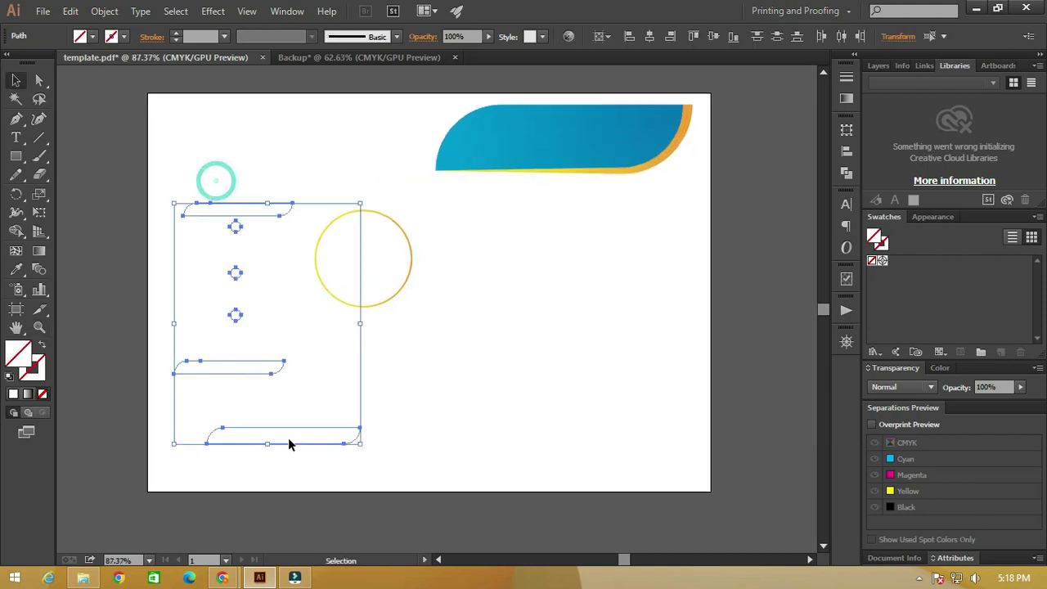
{"action": "key", "text": "ctrl"}
{"action": "key", "text": "i"}
{"action": "key", "text": "v"}
{"action": "left_click", "coordinate": [234, 226]}
{"action": "left_click_drag", "start_coordinate": [189, 171], "coordinate": [395, 373]}
{"action": "left_click", "coordinate": [369, 304], "text": "shift"}
{"action": "mouse_move", "coordinate": [276, 367]}
{"action": "left_mouse_down"}
{"action": "mouse_move", "coordinate": [116, 355]}
{"action": "mouse_move", "coordinate": [306, 334]}
{"action": "left_mouse_up"}
Step: Fill the selected bars, dots and square with the gold gradient sampled from the blue banner's edge
{"action": "key", "text": "d"}
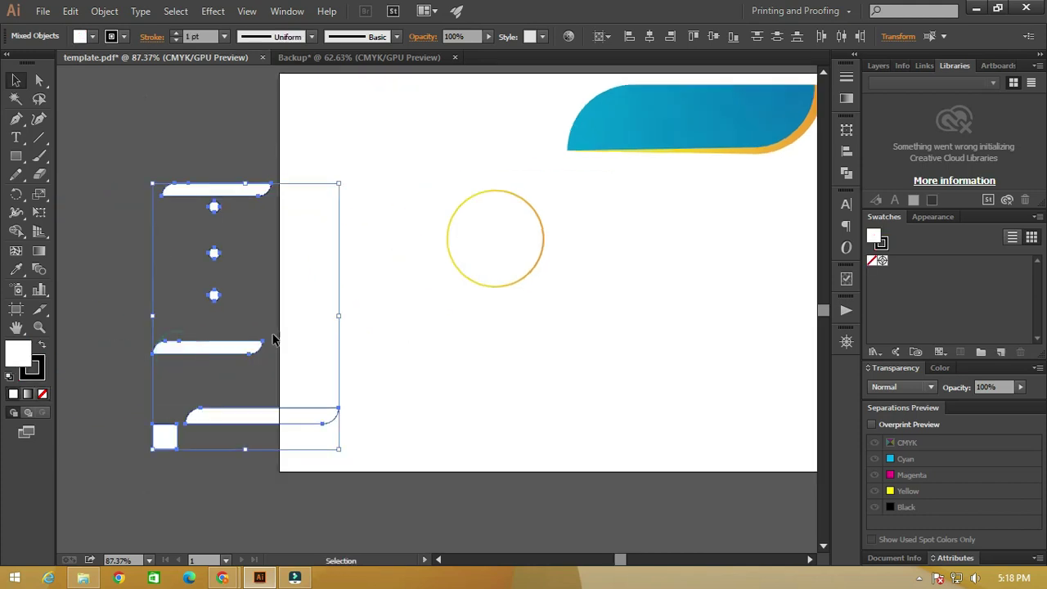
{"action": "key", "text": "i"}
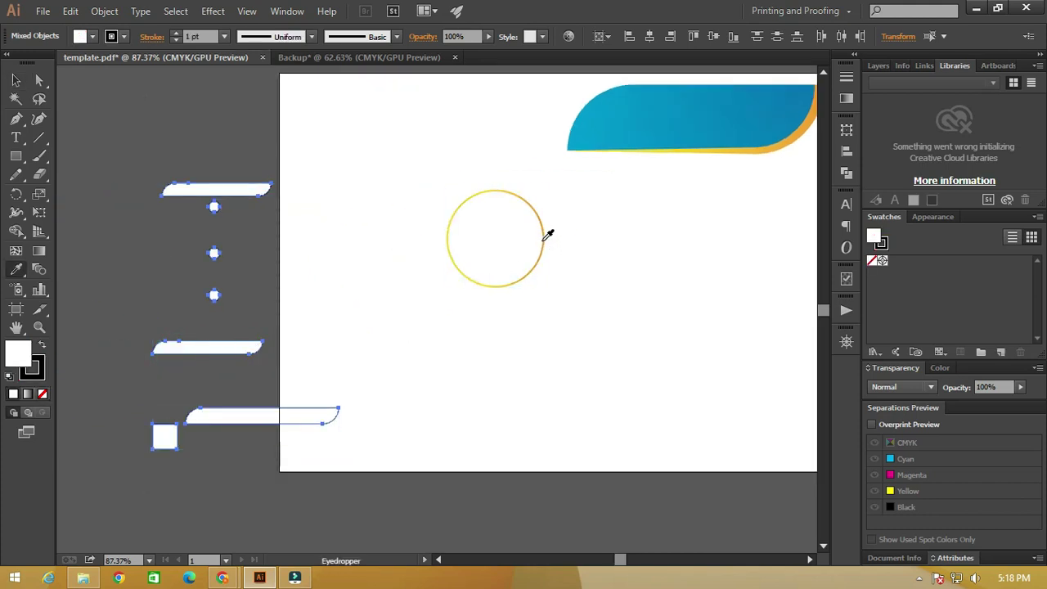
{"action": "left_click", "coordinate": [546, 236]}
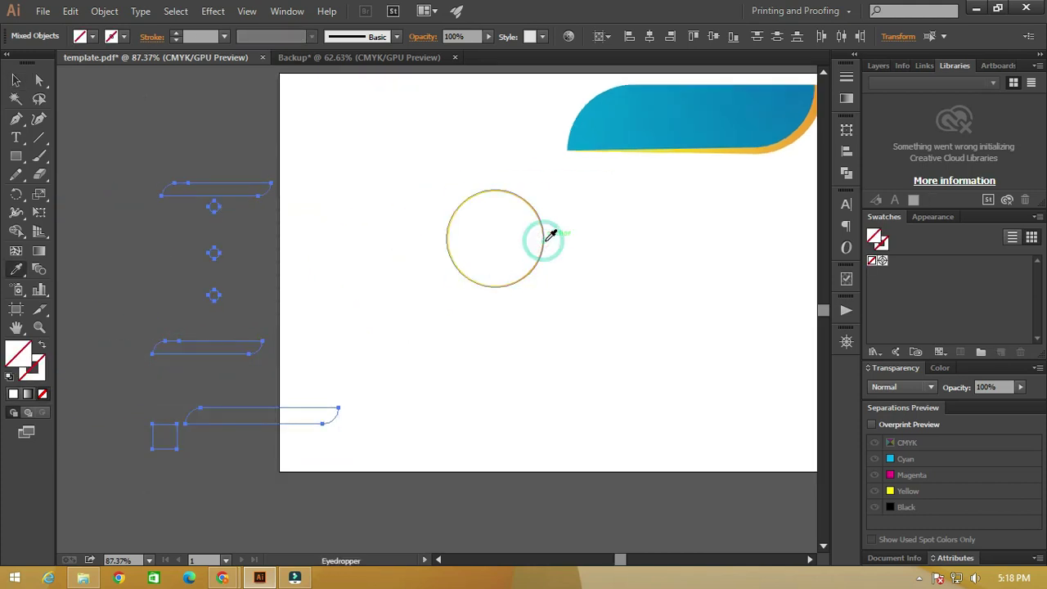
{"action": "left_click", "coordinate": [770, 149]}
Step: Move the gold shapes back onto the left part of the artboard and delete the small gold square
{"action": "key", "text": "v"}
{"action": "left_click_drag", "start_coordinate": [218, 190], "coordinate": [328, 213]}
{"action": "left_click", "coordinate": [383, 139]}
{"action": "left_click", "coordinate": [392, 226]}
{"action": "key", "text": "ctrl+space"}
{"action": "left_click_drag", "start_coordinate": [384, 278], "coordinate": [358, 286]}
{"action": "key", "text": "space"}
{"action": "left_click_drag", "start_coordinate": [381, 349], "coordinate": [371, 322]}
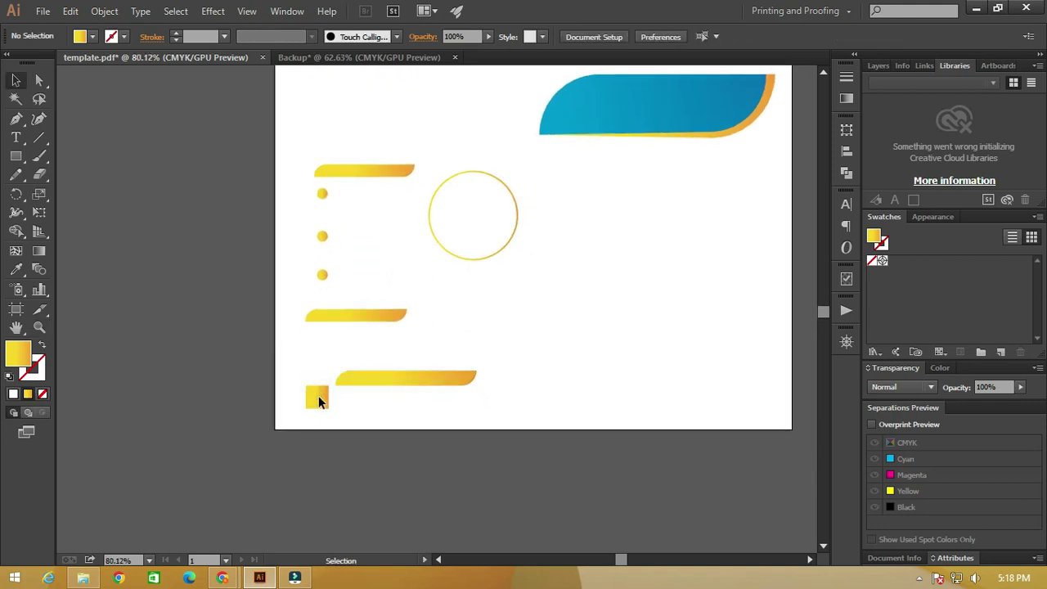
{"action": "key", "text": "Delete"}
Step: Select the gold ring and fill its interior as a solid gold disc with the Shape Builder tool
{"action": "left_click", "coordinate": [484, 260]}
{"action": "left_click_drag", "start_coordinate": [485, 260], "coordinate": [537, 281]}
{"action": "key", "text": "ctrl+space"}
{"action": "left_click", "coordinate": [591, 221]}
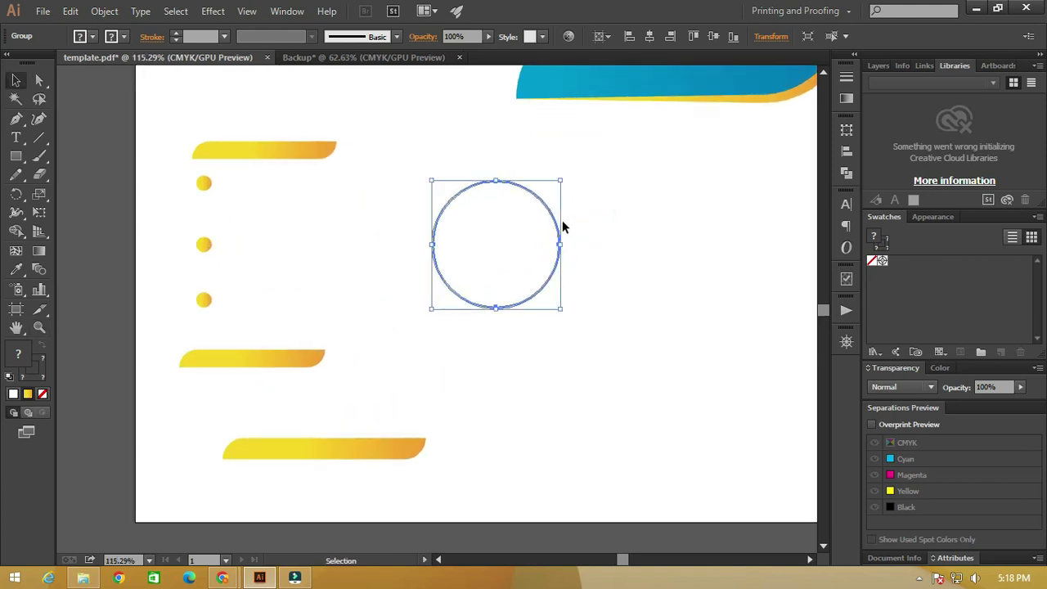
{"action": "left_click_drag", "start_coordinate": [461, 149], "coordinate": [461, 148]}
{"action": "left_click", "coordinate": [505, 194]}
{"action": "left_click_drag", "start_coordinate": [505, 208], "coordinate": [447, 211]}
{"action": "key", "text": "ctrl+z"}
{"action": "key", "text": "shift+o"}
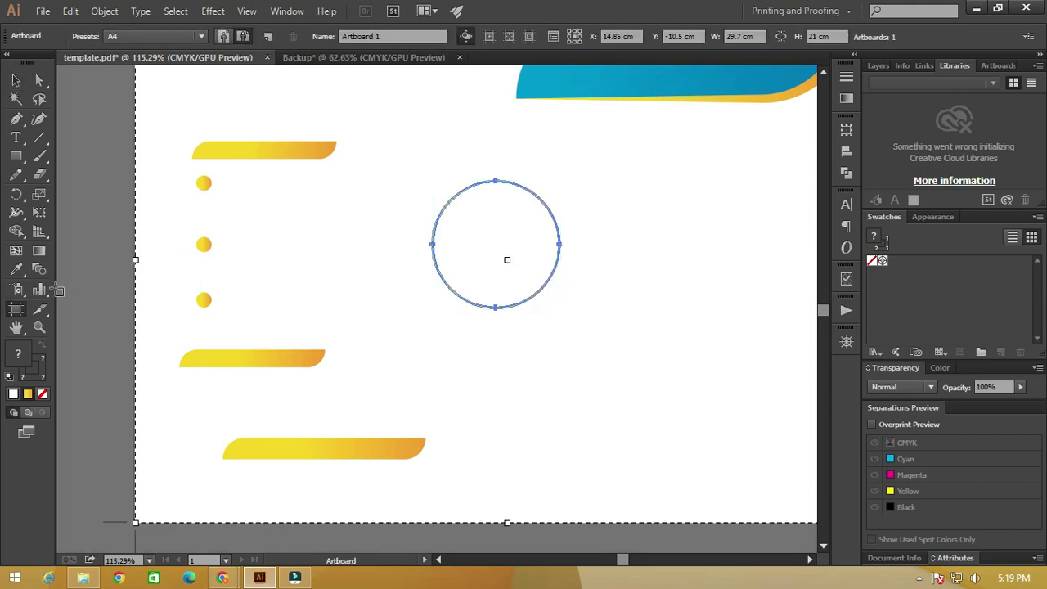
{"action": "key", "text": "shift+m"}
{"action": "key", "text": "v"}
{"action": "left_click", "coordinate": [630, 220]}
{"action": "left_click", "coordinate": [483, 225]}
Step: Place the image Membuat Brosur Canva Kedua-01 from the Pictures folder into the document
{"action": "left_click", "coordinate": [85, 578]}
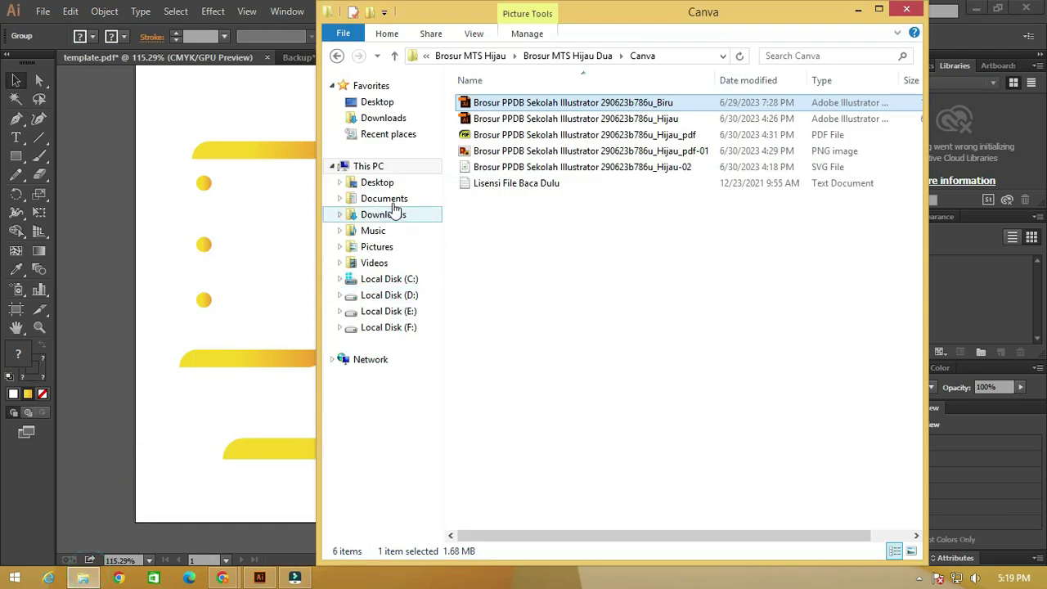
{"action": "left_click", "coordinate": [381, 244]}
{"action": "left_click_drag", "start_coordinate": [495, 317], "coordinate": [109, 241]}
{"action": "left_click", "coordinate": [856, 10]}
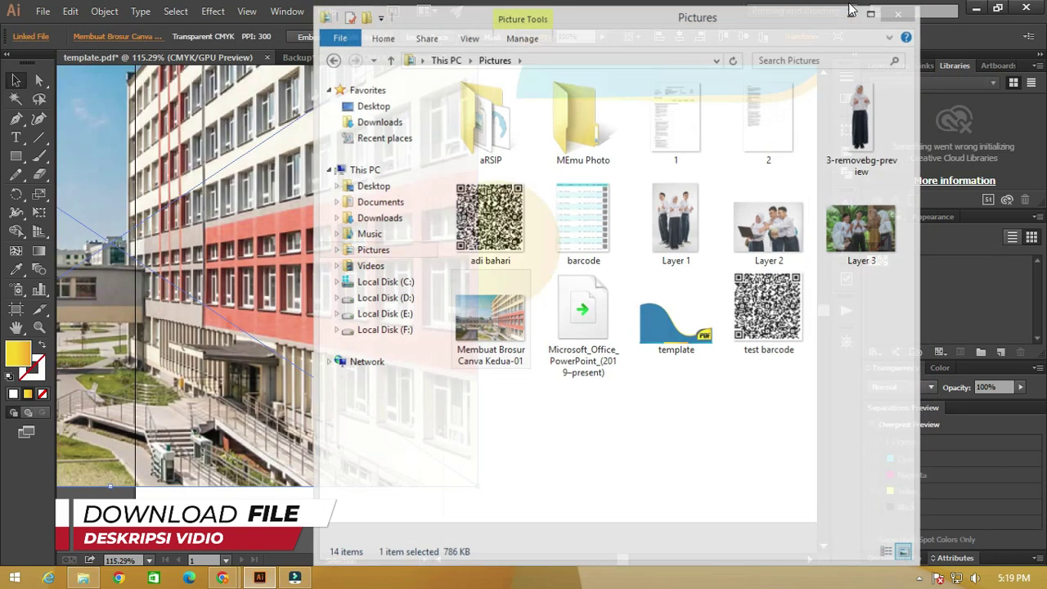
Step: Ungroup the gold circle so its disc and ring are separate objects, and deselect them
{"action": "left_click", "coordinate": [510, 209], "text": "ctrl+alt"}
{"action": "right_click", "coordinate": [522, 230]}
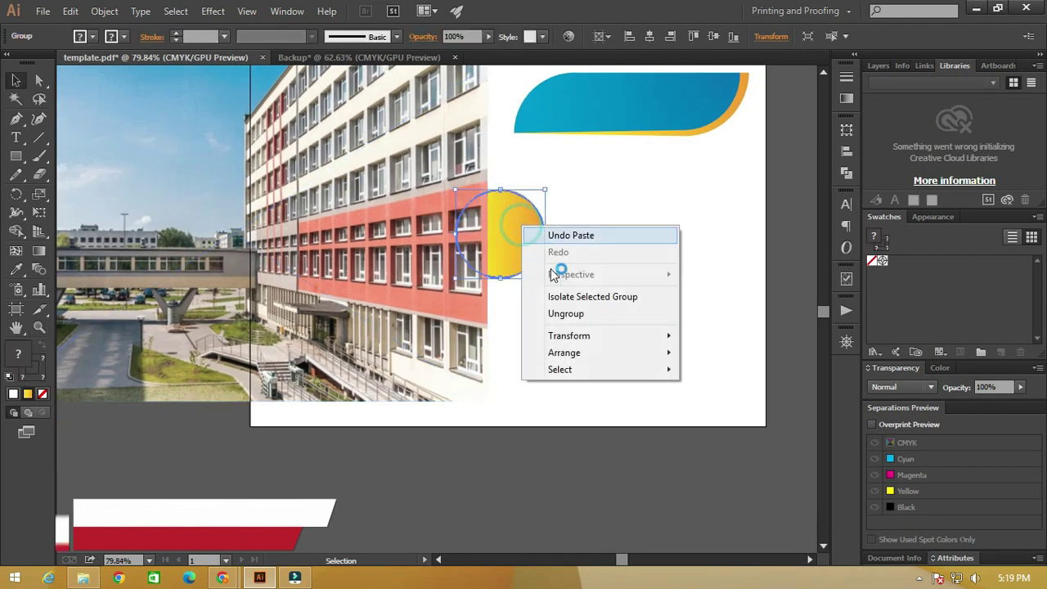
{"action": "left_click", "coordinate": [546, 312]}
{"action": "left_click", "coordinate": [567, 479]}
Step: Move the building photo over the gold circle's area and send it to the back
{"action": "left_click_drag", "start_coordinate": [532, 229], "coordinate": [544, 235]}
{"action": "left_click_drag", "start_coordinate": [401, 155], "coordinate": [561, 200]}
{"action": "key", "text": "ctrl+shift+bracketleft"}
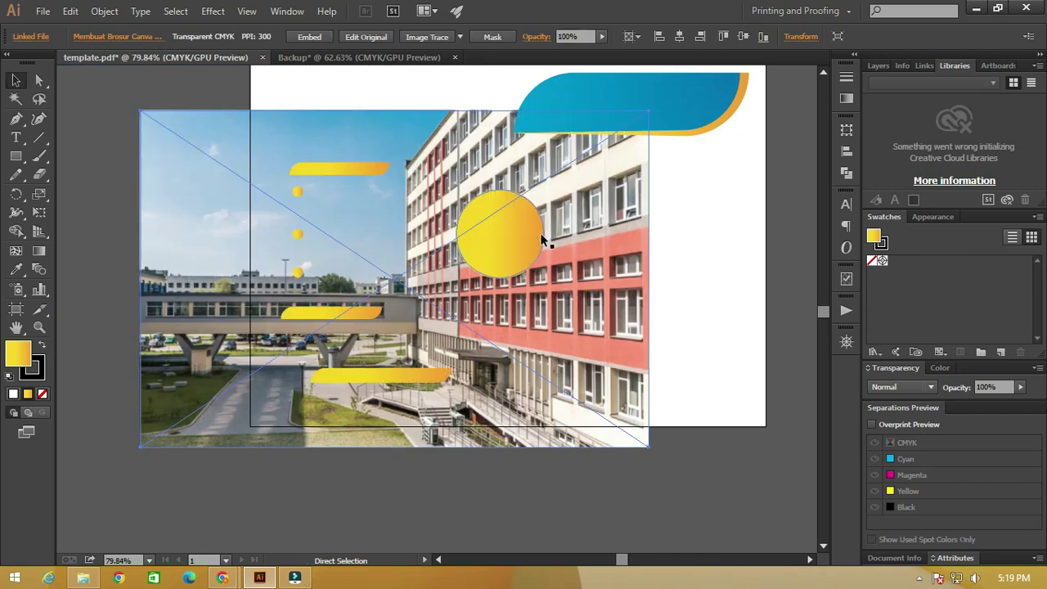
Step: Clip the building photo to the gold disc with a clipping mask, leaving the gold ring around it
{"action": "left_click", "coordinate": [503, 217], "text": "shift"}
{"action": "right_click", "coordinate": [584, 199]}
{"action": "left_click", "coordinate": [657, 307]}
{"action": "left_click", "coordinate": [662, 468]}
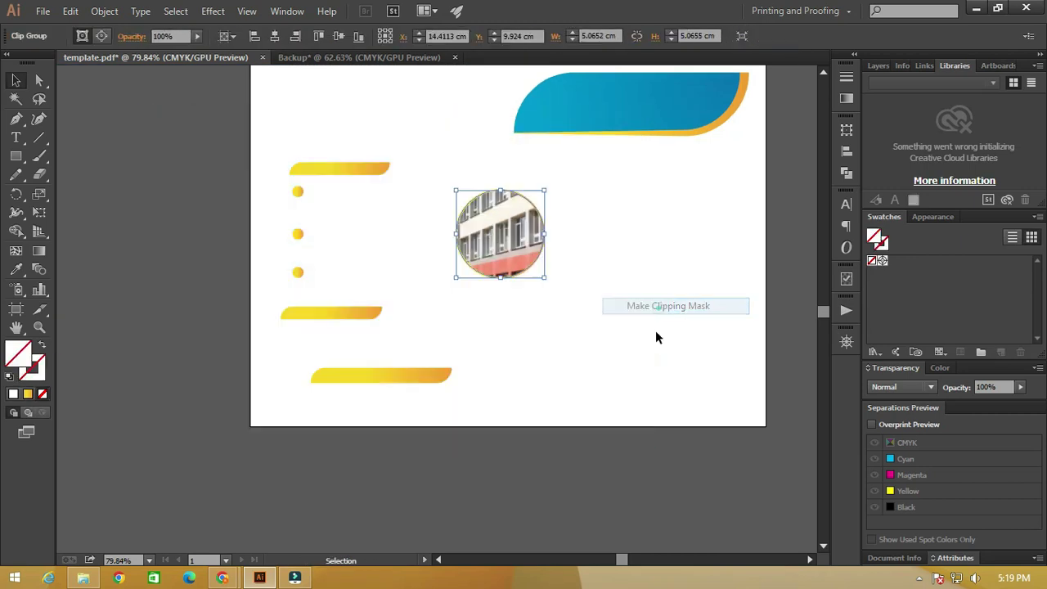
{"action": "key", "text": "z"}
{"action": "left_click_drag", "start_coordinate": [544, 211], "coordinate": [516, 206]}
{"action": "left_click_drag", "start_coordinate": [517, 205], "coordinate": [512, 234]}
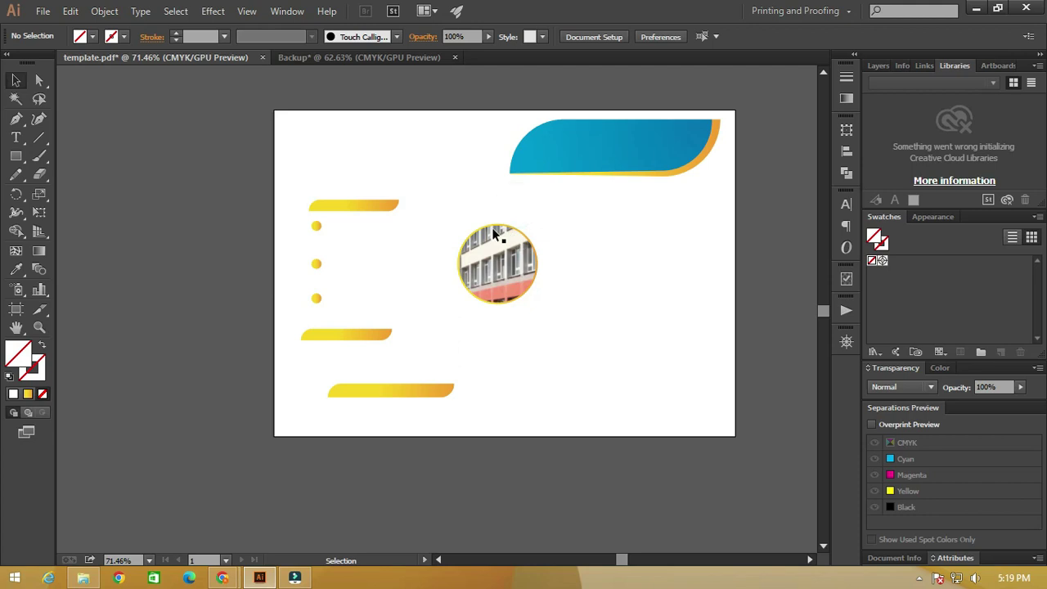
Step: Save template.pdf and switch to the PPDB brochure design in Canva
{"action": "left_click", "coordinate": [42, 11]}
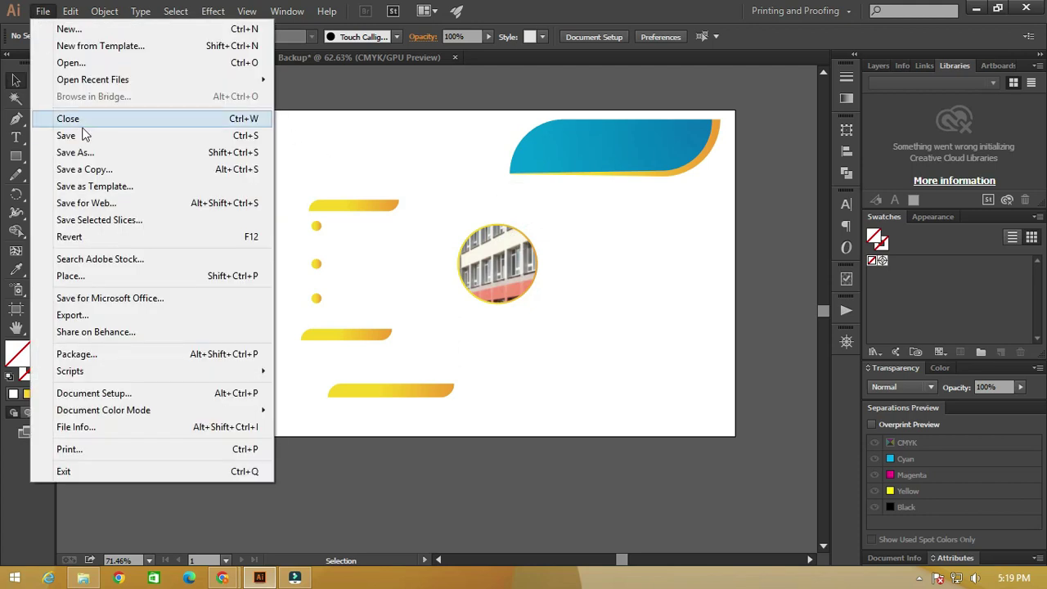
{"action": "left_click", "coordinate": [84, 136]}
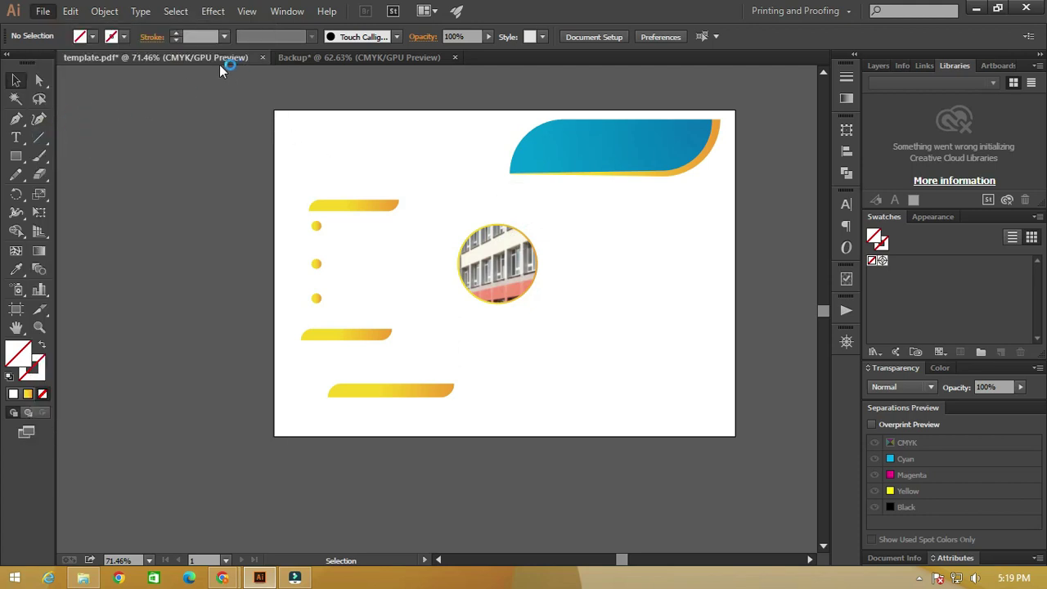
{"action": "mouse_move", "coordinate": [235, 578]}
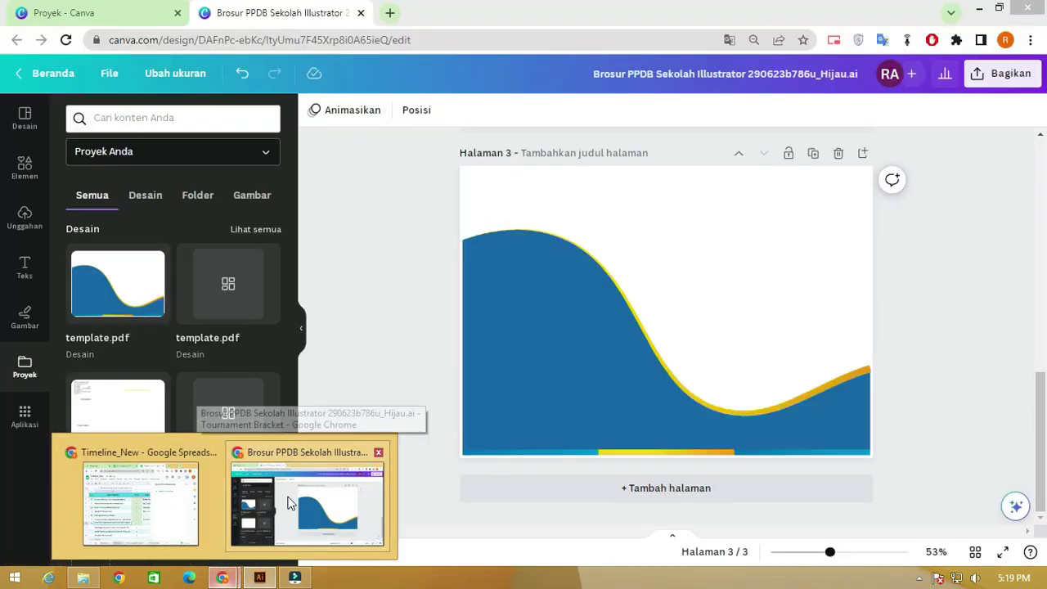
{"action": "left_click", "coordinate": [286, 496]}
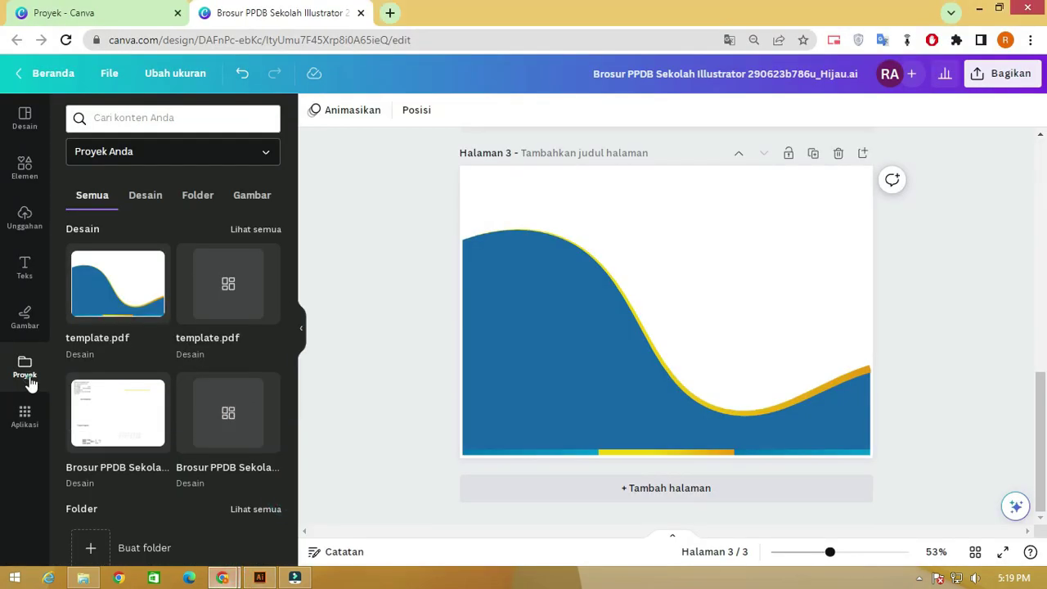
Step: Upload the updated template PDF from the Pictures folder to the Canva uploads
{"action": "left_click", "coordinate": [24, 216]}
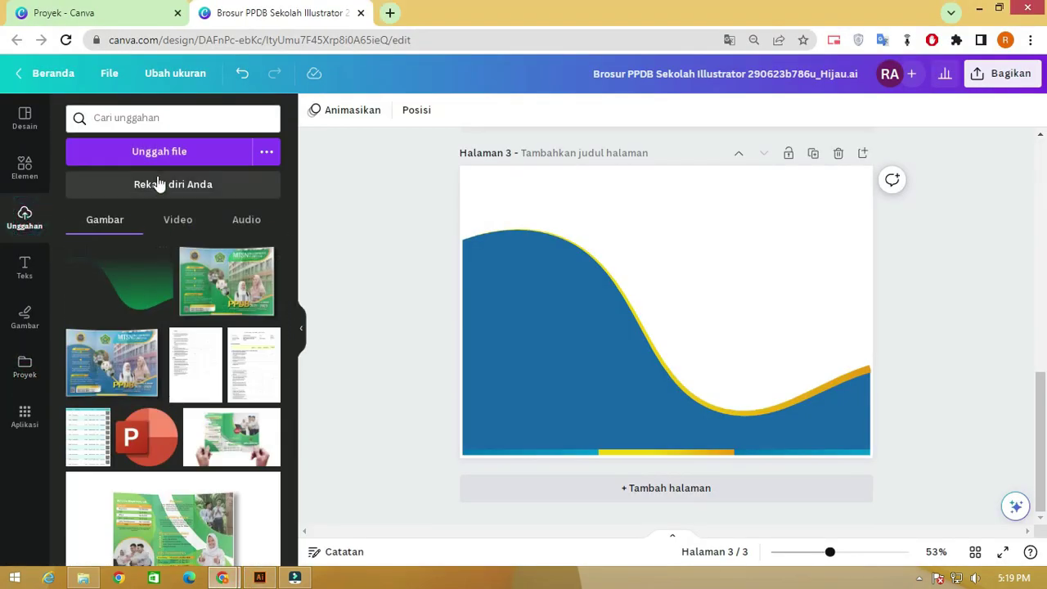
{"action": "left_click", "coordinate": [160, 152]}
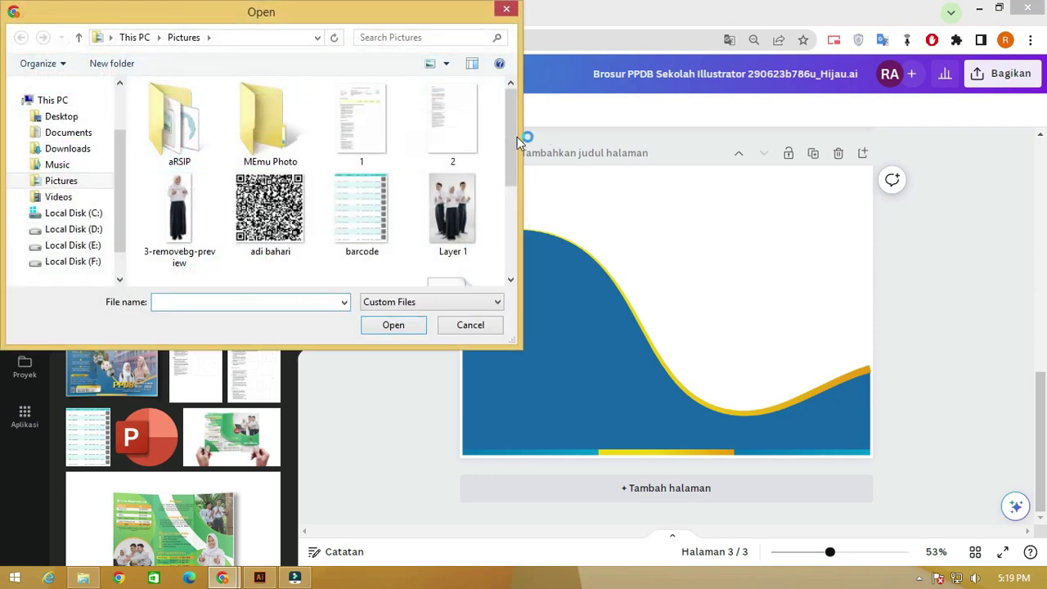
{"action": "scroll", "coordinate": [516, 140], "scroll_direction": "down", "scroll_amount": 3}
{"action": "left_click", "coordinate": [189, 239]}
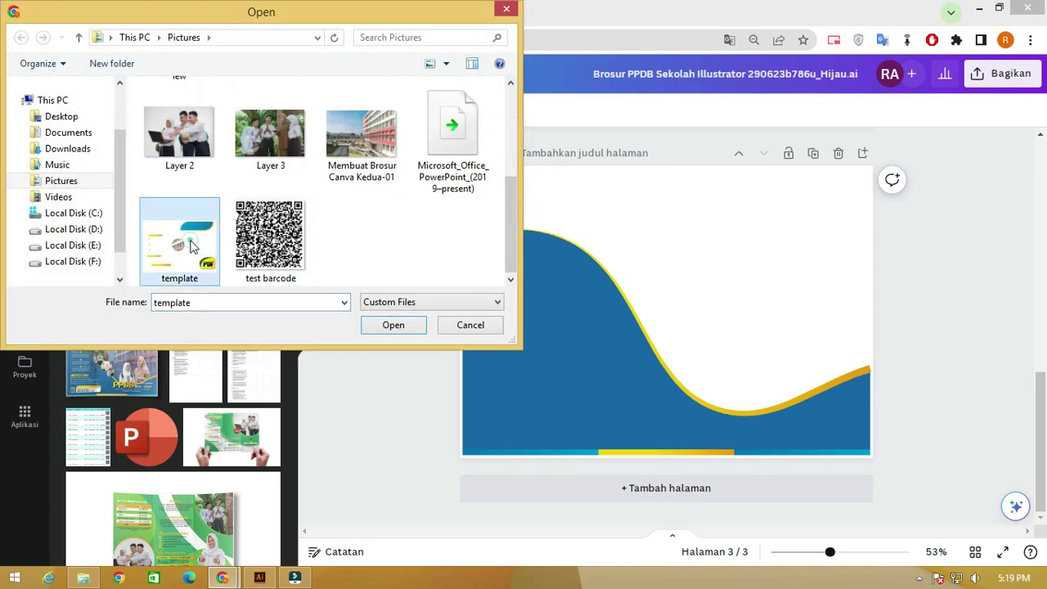
{"action": "left_click", "coordinate": [388, 327]}
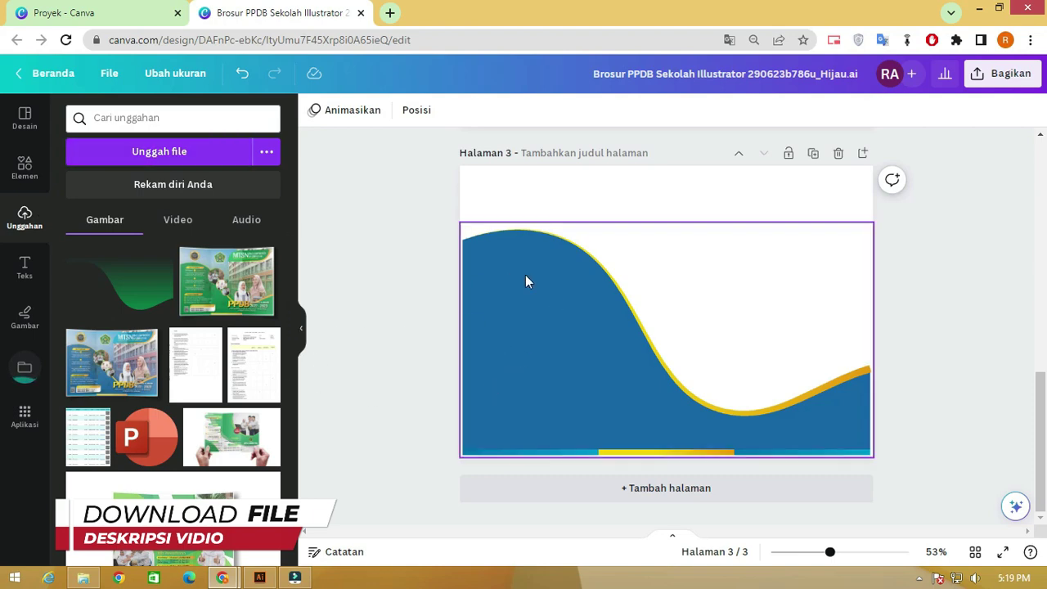
{"action": "scroll", "coordinate": [566, 304], "scroll_direction": "up", "scroll_amount": 2}
{"action": "scroll", "coordinate": [566, 304], "scroll_direction": "down", "scroll_amount": 2}
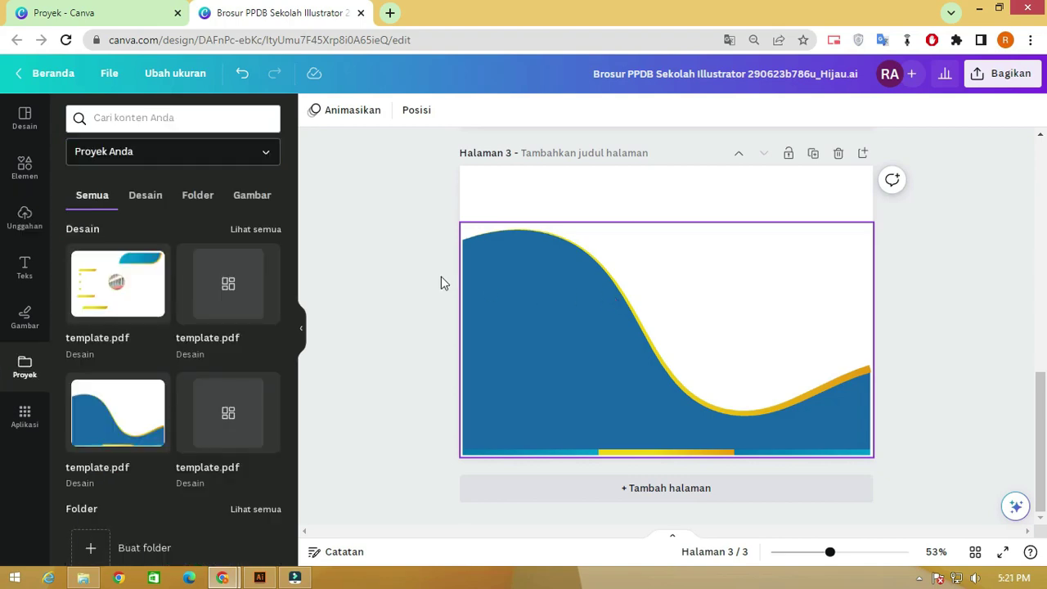
{"action": "left_click", "coordinate": [392, 260]}
Step: Add a fourth page and place the newly uploaded template.pdf with the decorative shapes on it
{"action": "left_click", "coordinate": [708, 487]}
{"action": "left_click_drag", "start_coordinate": [146, 286], "coordinate": [674, 283]}
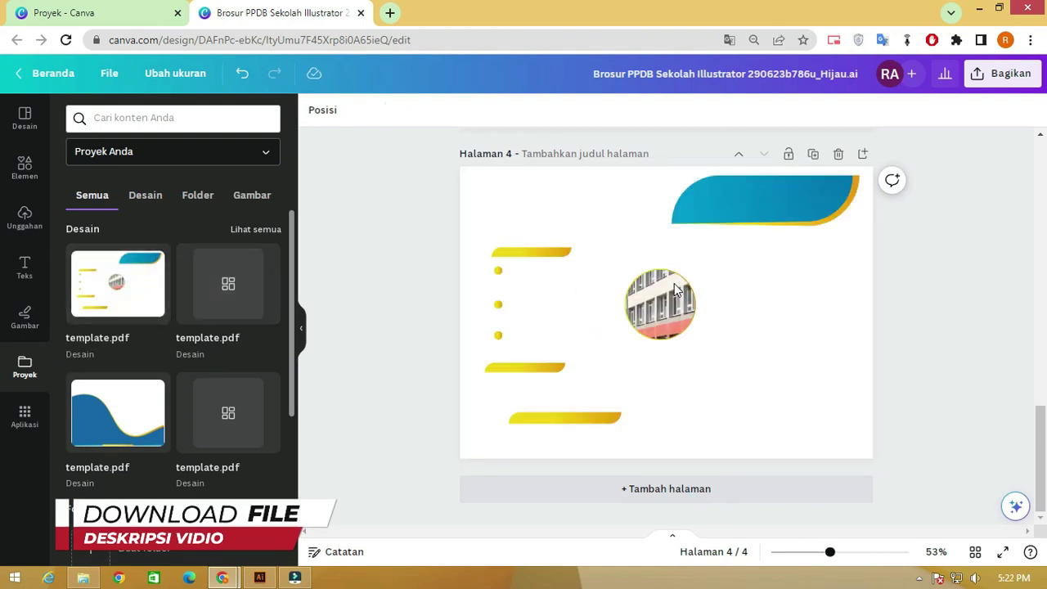
{"action": "left_click", "coordinate": [727, 199]}
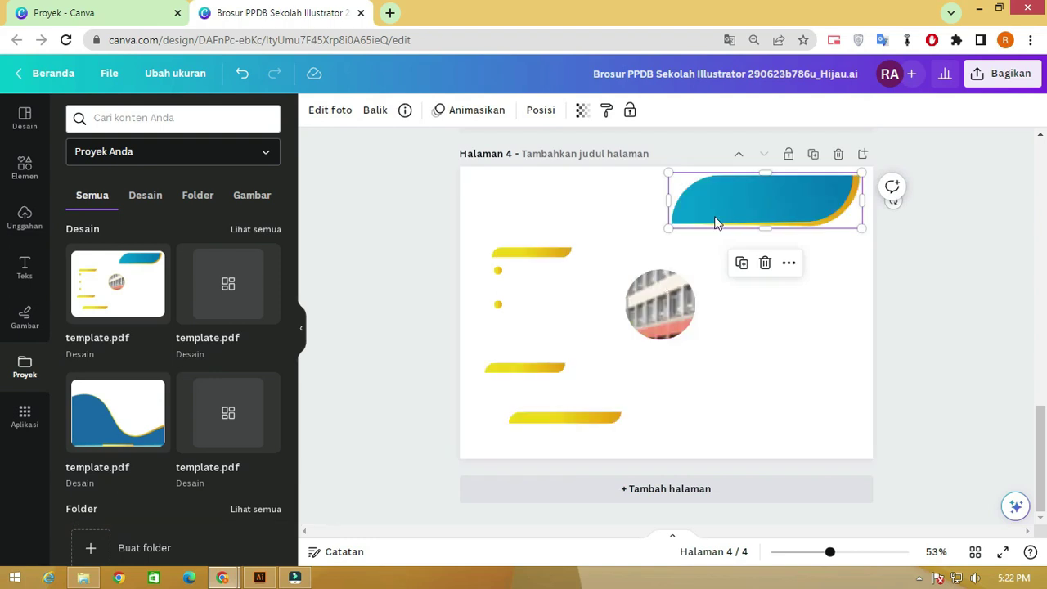
Step: Move the gold ring sideways off the round building photo on page 4
{"action": "left_click", "coordinate": [672, 296]}
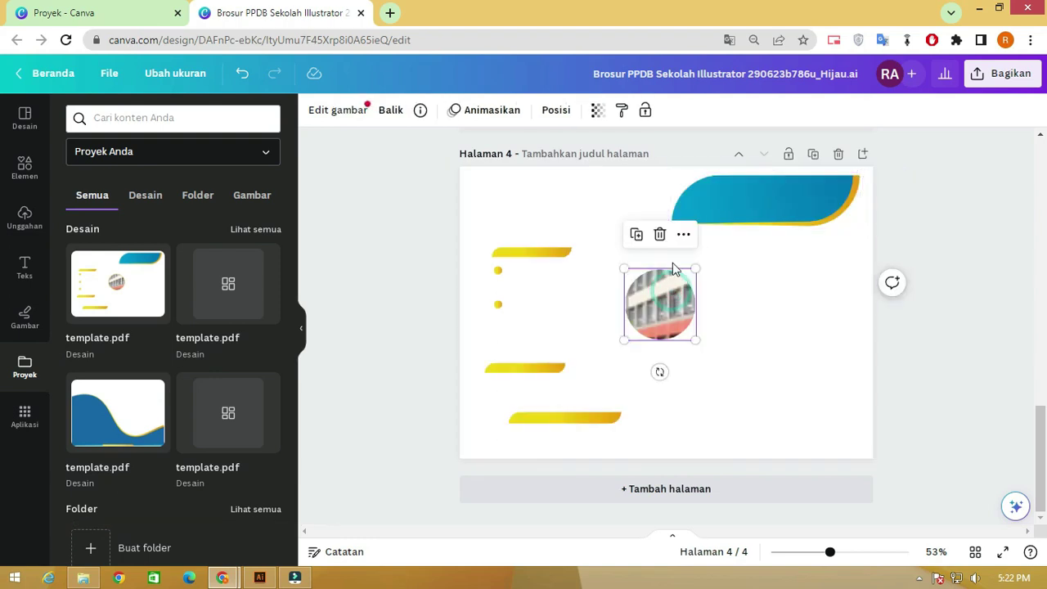
{"action": "left_click", "coordinate": [681, 236]}
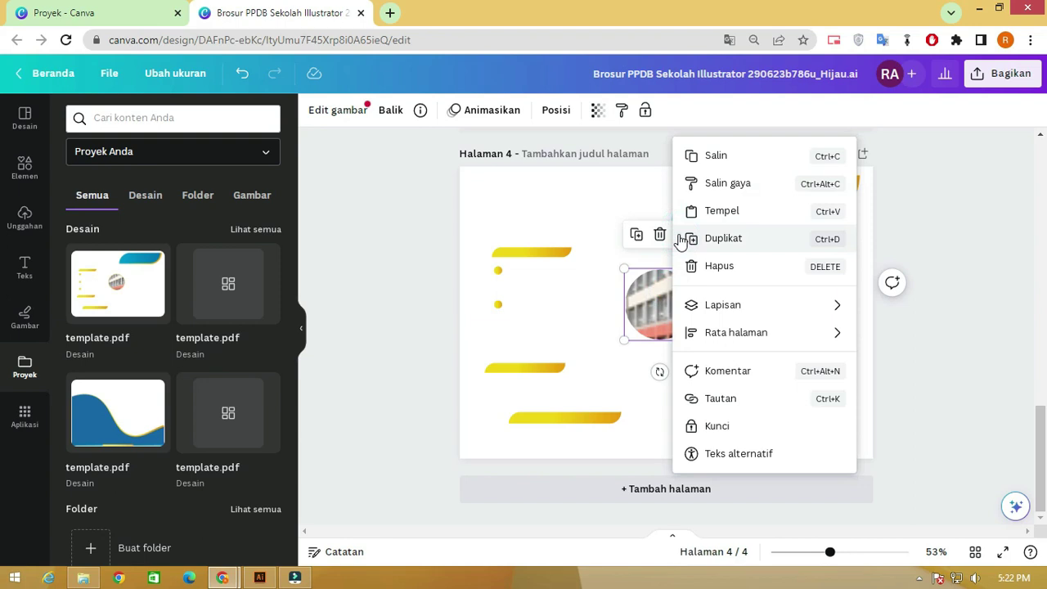
{"action": "left_click", "coordinate": [680, 239]}
{"action": "left_click_drag", "start_coordinate": [643, 300], "coordinate": [714, 305]}
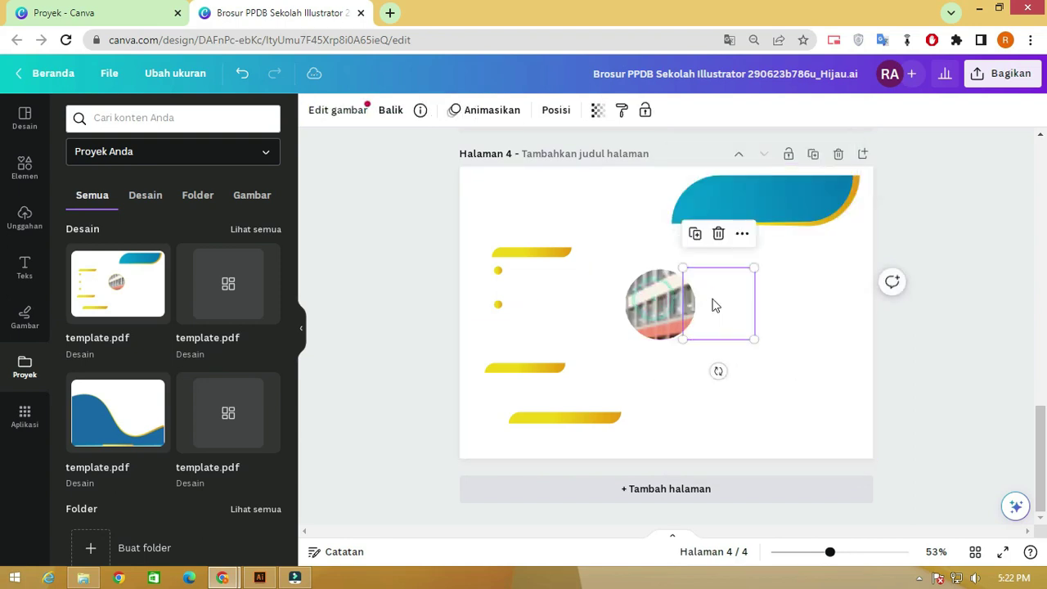
Step: Detach the building photo from its circular frame and delete the photo, keeping the empty frame
{"action": "scroll", "coordinate": [714, 305], "scroll_direction": "up", "scroll_amount": 3}
{"action": "scroll", "coordinate": [703, 312], "scroll_direction": "down", "scroll_amount": 3}
{"action": "scroll", "coordinate": [688, 319], "scroll_direction": "up", "scroll_amount": 3}
{"action": "scroll", "coordinate": [688, 313], "scroll_direction": "up", "scroll_amount": 1}
{"action": "left_click_drag", "start_coordinate": [655, 286], "coordinate": [629, 290]}
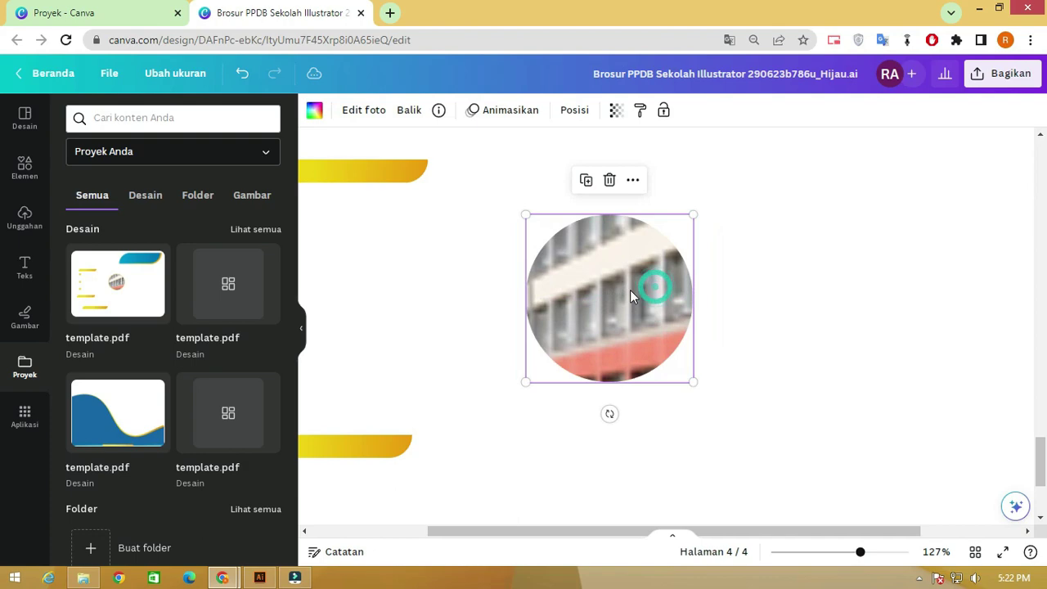
{"action": "left_click", "coordinate": [633, 181]}
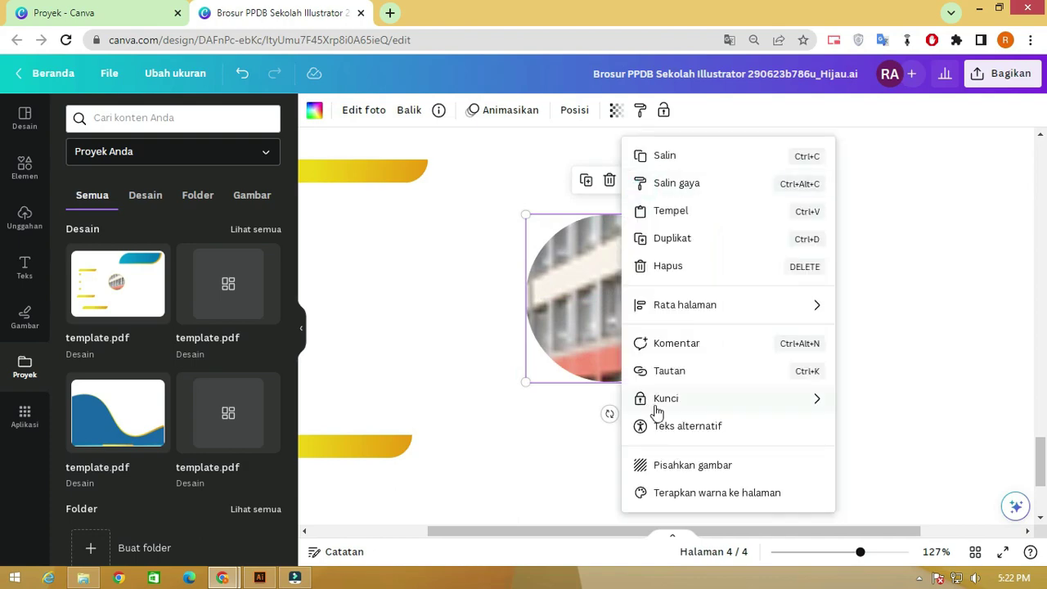
{"action": "left_click", "coordinate": [686, 464]}
{"action": "scroll", "coordinate": [664, 381], "scroll_direction": "down", "scroll_amount": 5}
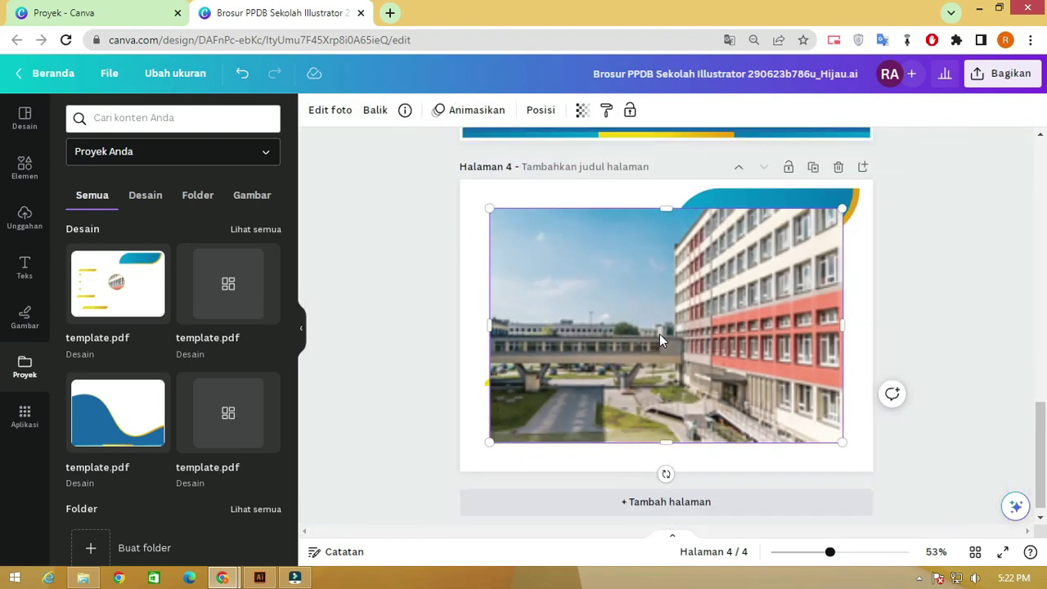
{"action": "left_click", "coordinate": [669, 202]}
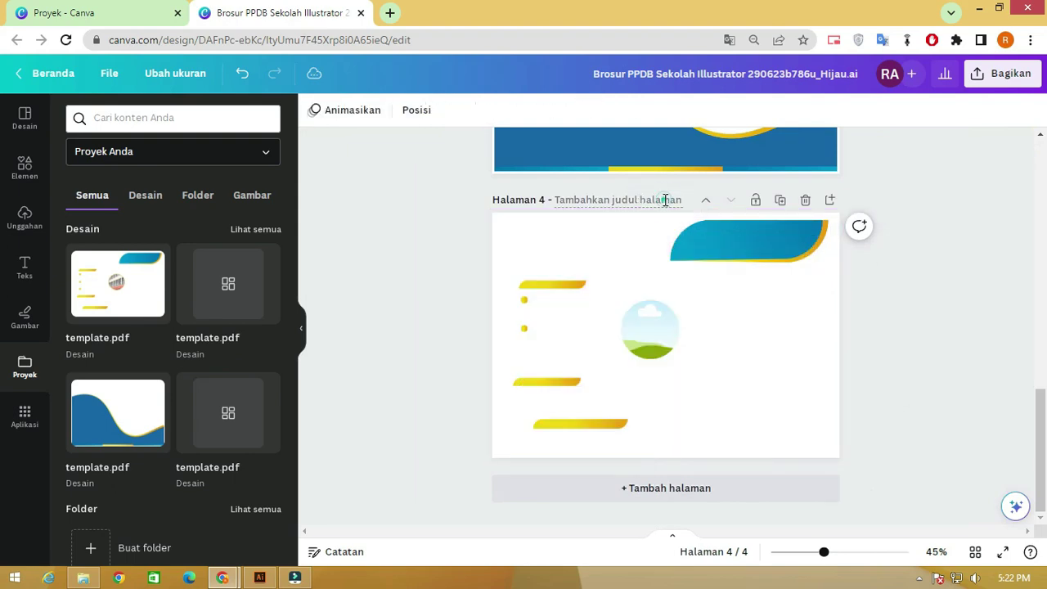
Step: Move the gold ring back so it surrounds the empty circular frame
{"action": "scroll", "coordinate": [638, 323], "scroll_direction": "up", "scroll_amount": 4}
{"action": "scroll", "coordinate": [751, 305], "scroll_direction": "up", "scroll_amount": 2}
{"action": "left_click_drag", "start_coordinate": [763, 292], "coordinate": [622, 285]}
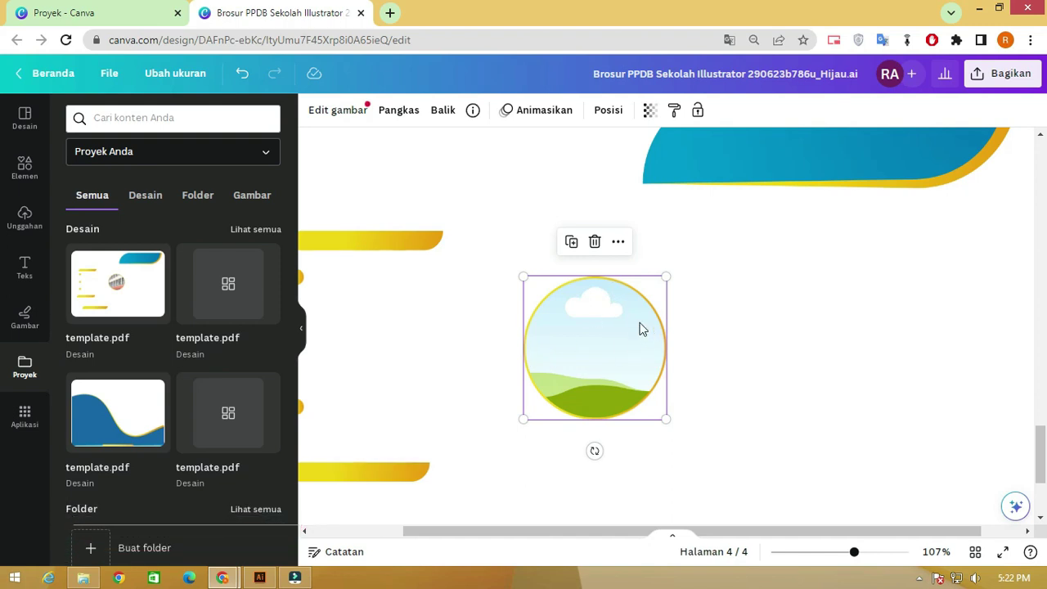
{"action": "scroll", "coordinate": [630, 319], "scroll_direction": "down", "scroll_amount": 2}
{"action": "scroll", "coordinate": [630, 323], "scroll_direction": "down", "scroll_amount": 4}
{"action": "left_click", "coordinate": [698, 367]}
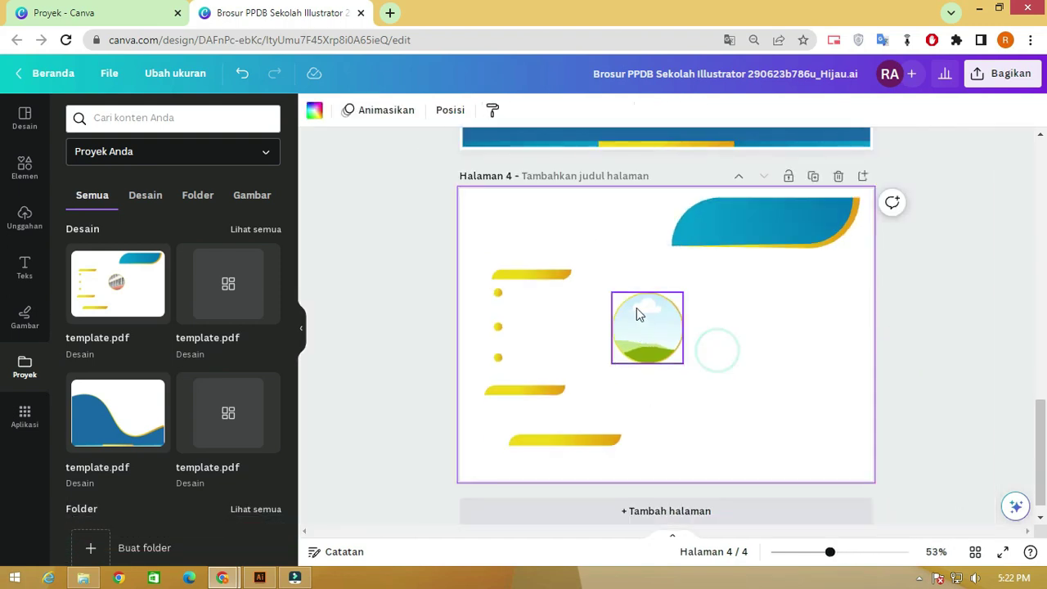
Step: Move the blue header shape from page 4 to the upper right corner of the wave background on page 3
{"action": "scroll", "coordinate": [637, 314], "scroll_direction": "up", "scroll_amount": 3}
{"action": "scroll", "coordinate": [679, 352], "scroll_direction": "down", "scroll_amount": 1}
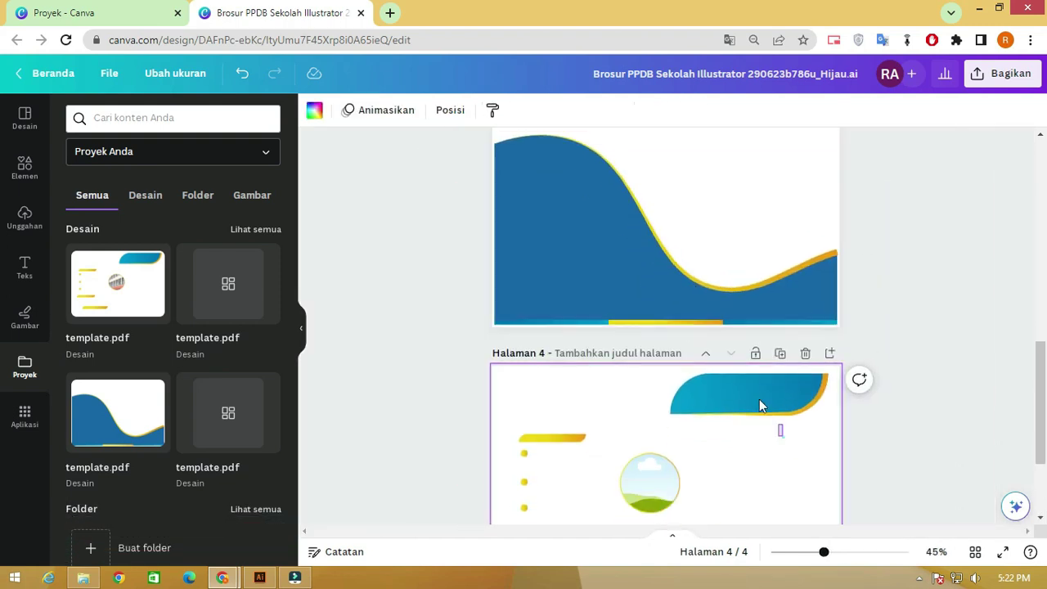
{"action": "left_click", "coordinate": [754, 394]}
{"action": "left_click_drag", "start_coordinate": [753, 396], "coordinate": [755, 145]}
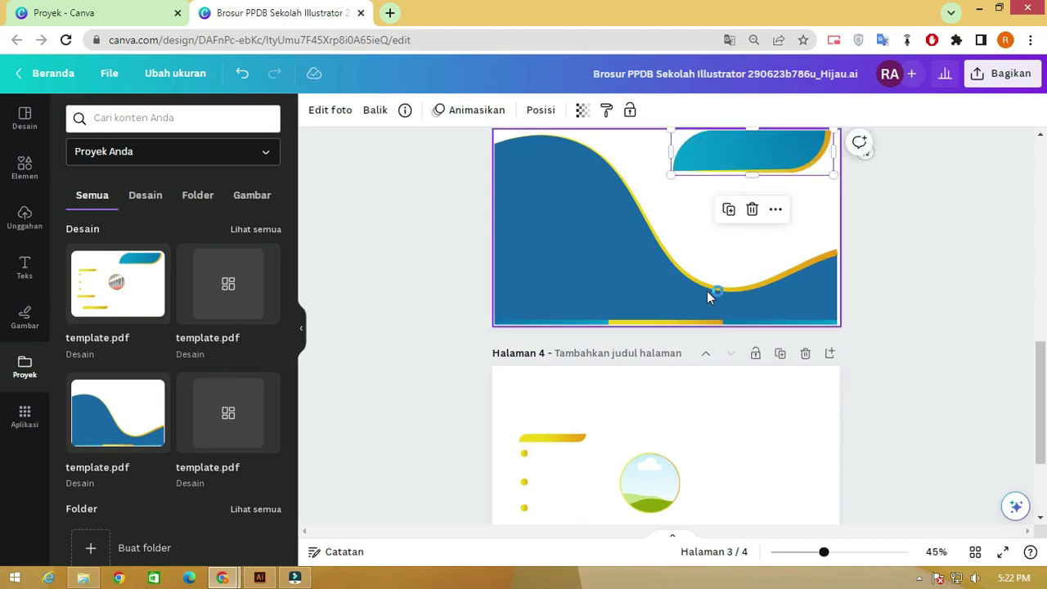
Step: Move the gold heading bars, bullet dots and ringed circular frame together from page 4 onto the wave background on page 3
{"action": "scroll", "coordinate": [685, 380], "scroll_direction": "down", "scroll_amount": 2}
{"action": "left_click_drag", "start_coordinate": [682, 431], "coordinate": [515, 274]}
{"action": "scroll", "coordinate": [659, 511], "scroll_direction": "up", "scroll_amount": 3}
{"action": "scroll", "coordinate": [659, 477], "scroll_direction": "down", "scroll_amount": 1}
{"action": "left_click_drag", "start_coordinate": [654, 495], "coordinate": [649, 204]}
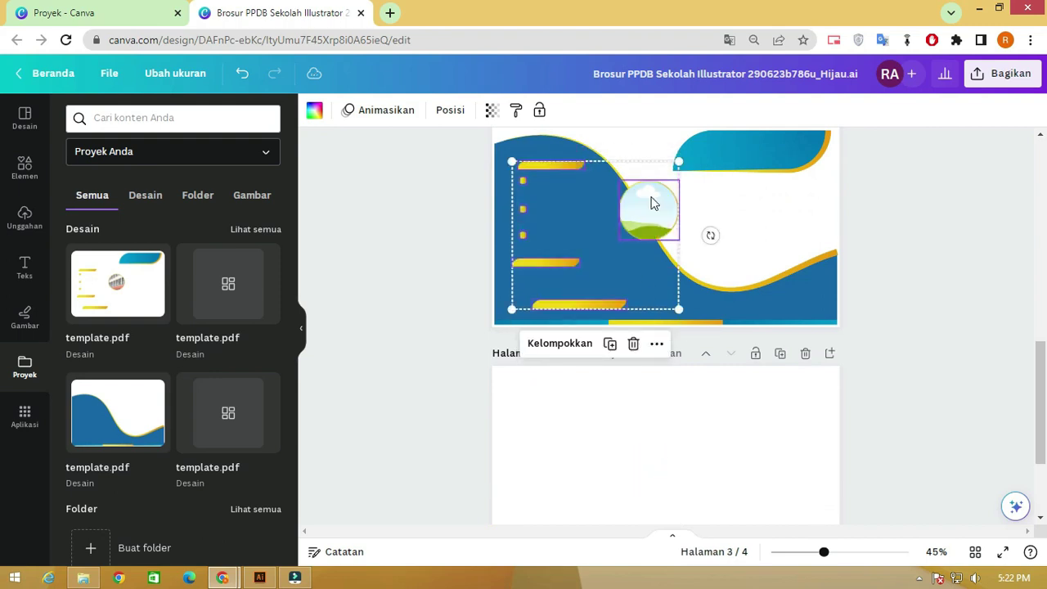
{"action": "scroll", "coordinate": [649, 245], "scroll_direction": "up", "scroll_amount": 1}
{"action": "left_click", "coordinate": [677, 287]}
{"action": "left_click", "coordinate": [641, 280]}
{"action": "left_click_drag", "start_coordinate": [653, 290], "coordinate": [629, 271]}
{"action": "key", "text": "ctrl+z"}
Step: Lock the wave background image on page 3
{"action": "left_click", "coordinate": [700, 295]}
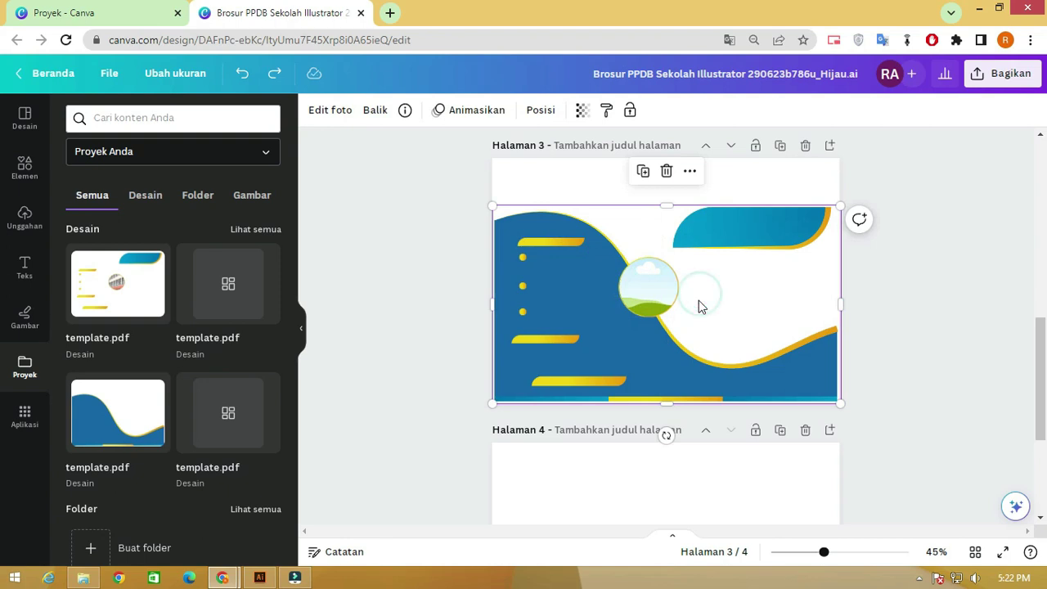
{"action": "right_click", "coordinate": [700, 307]}
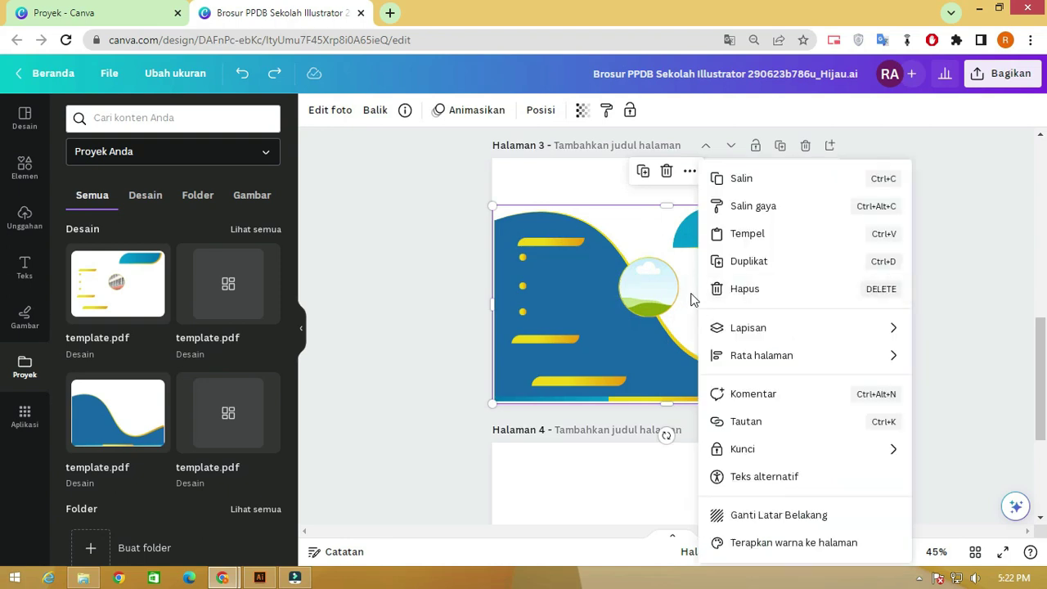
{"action": "left_click", "coordinate": [771, 450]}
{"action": "left_click", "coordinate": [611, 450]}
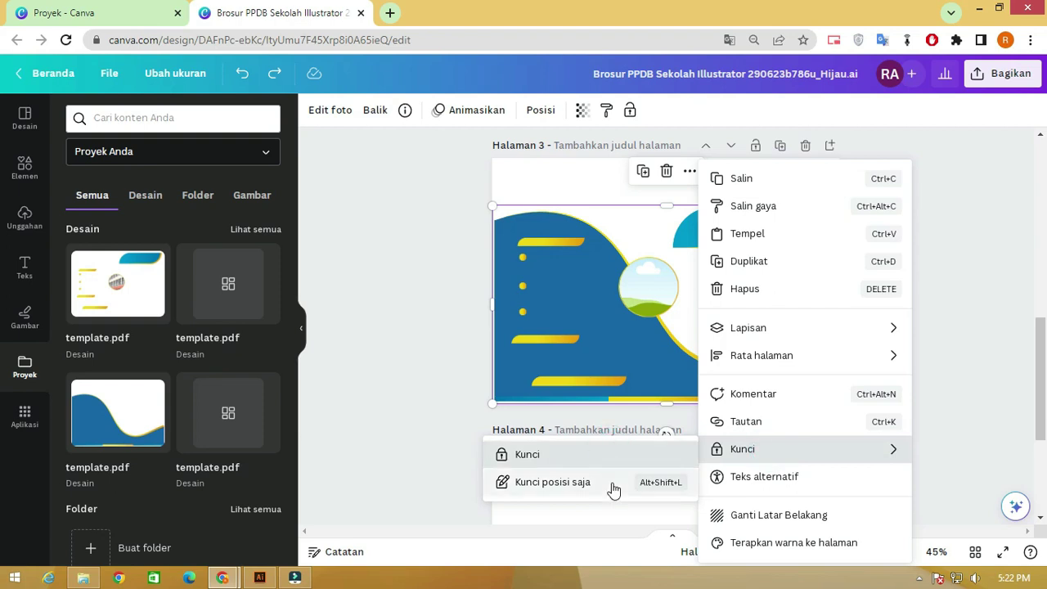